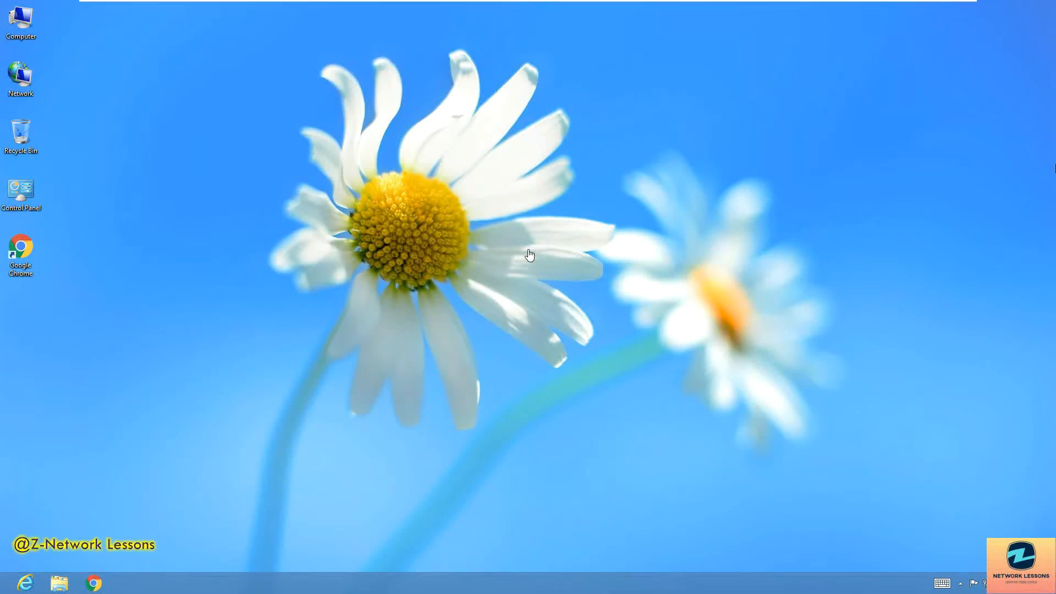
- Search for "gns3 download" in Chrome and open the gns3.com software download page in a new tab
left_click(212, 196)
left_click(101, 587)
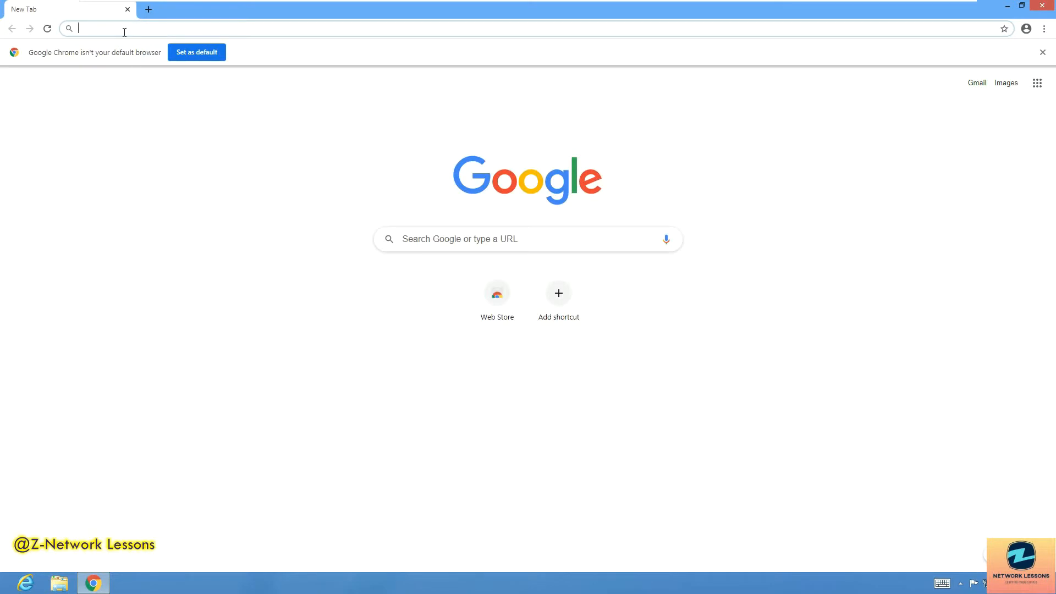
type("gns3")
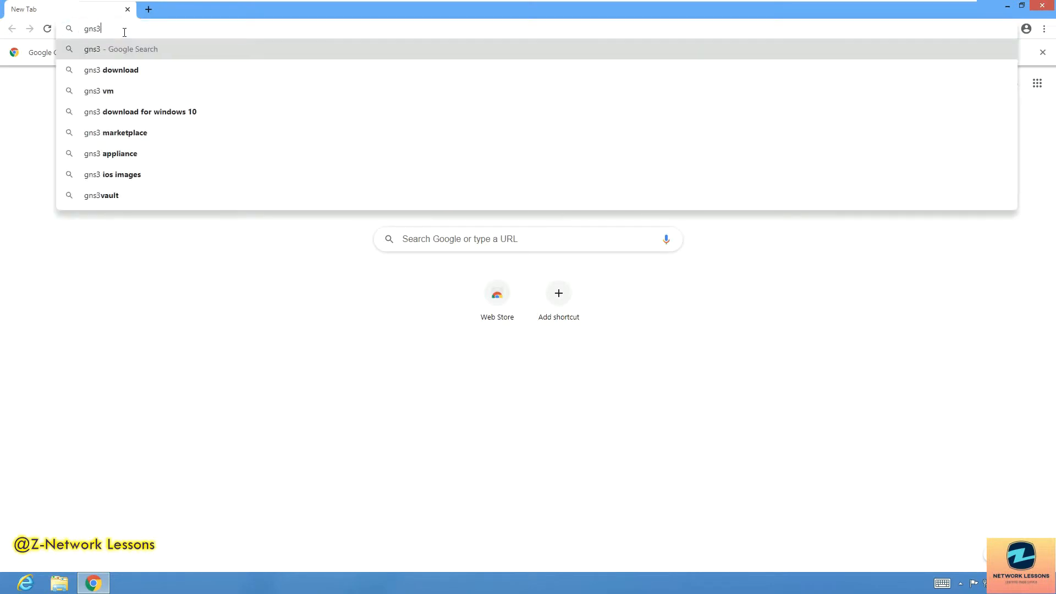
left_click(122, 72)
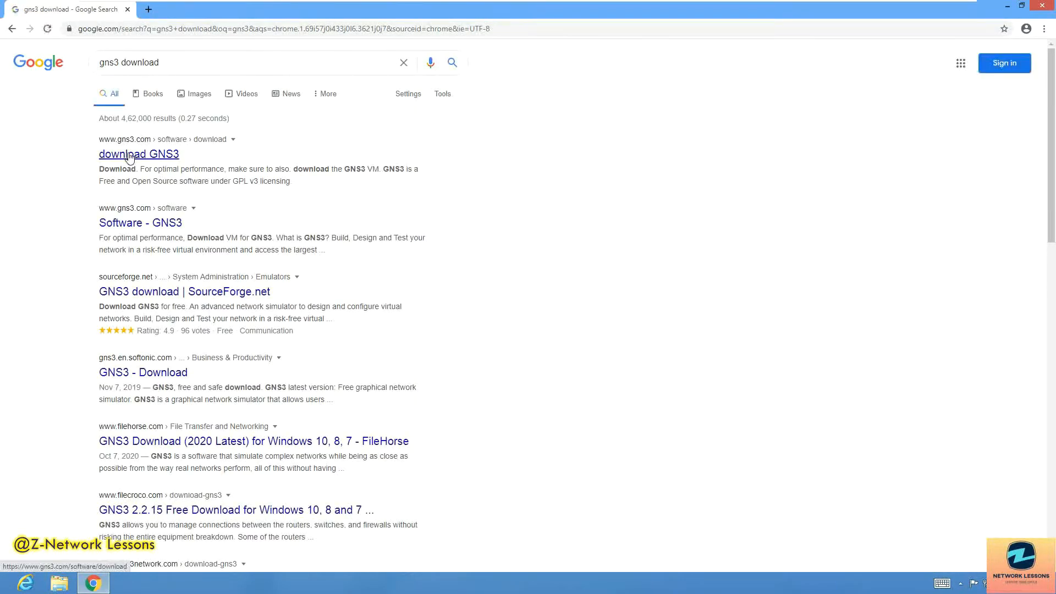
middle_click(131, 156)
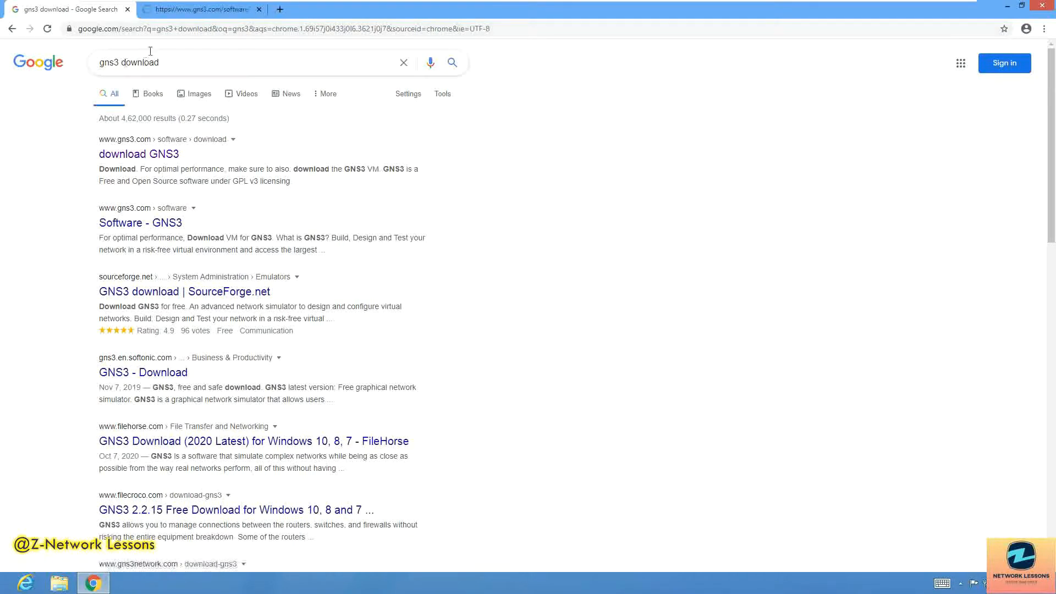
left_click(200, 16)
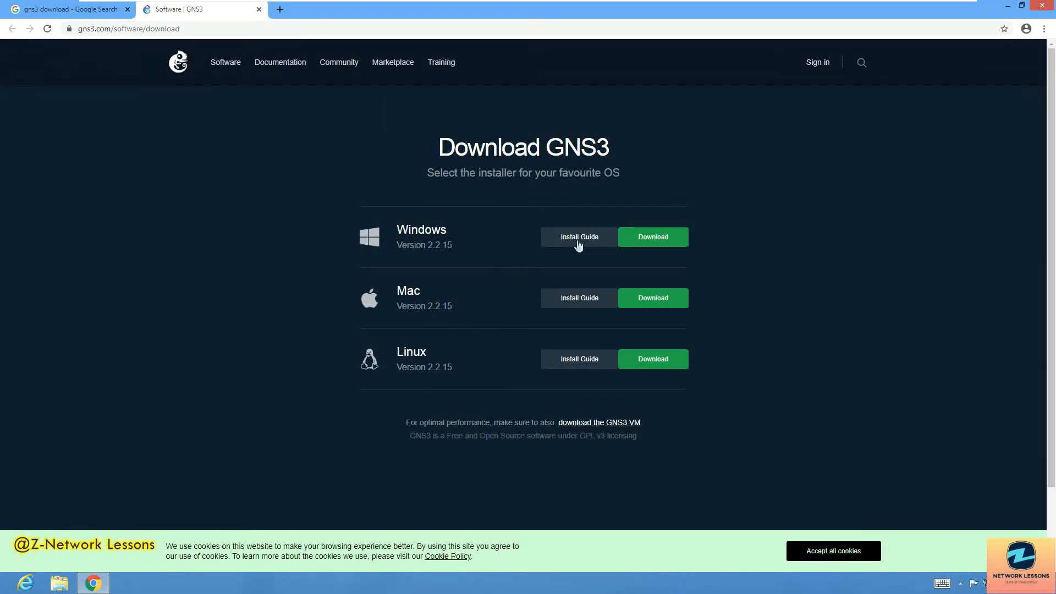
- Log in to the GNS3 site, download the Windows installer version 2.2.15, and dismiss the exclusive offer
left_click(643, 243)
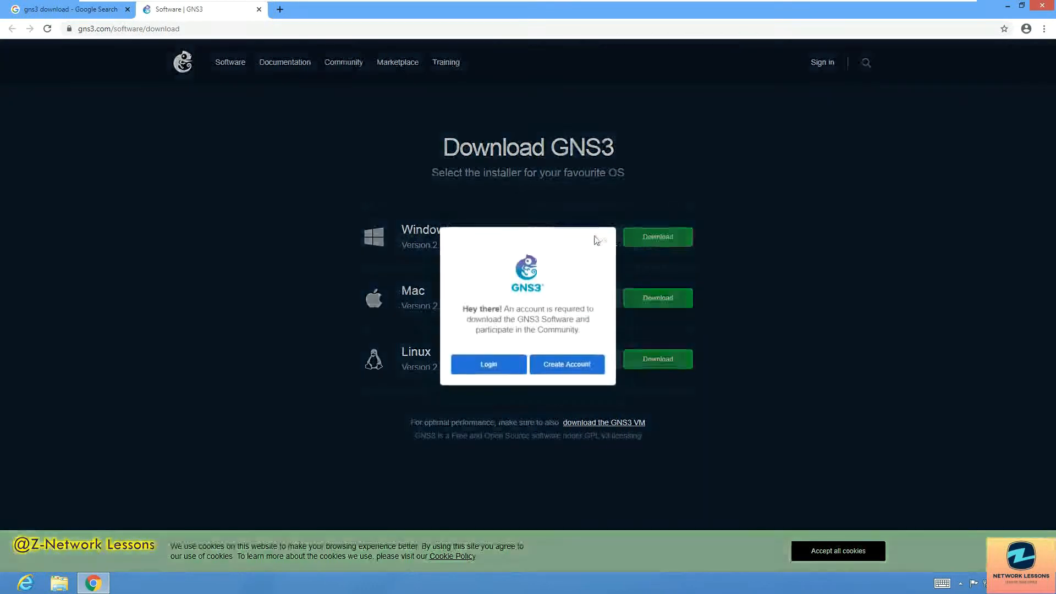
left_click(487, 366)
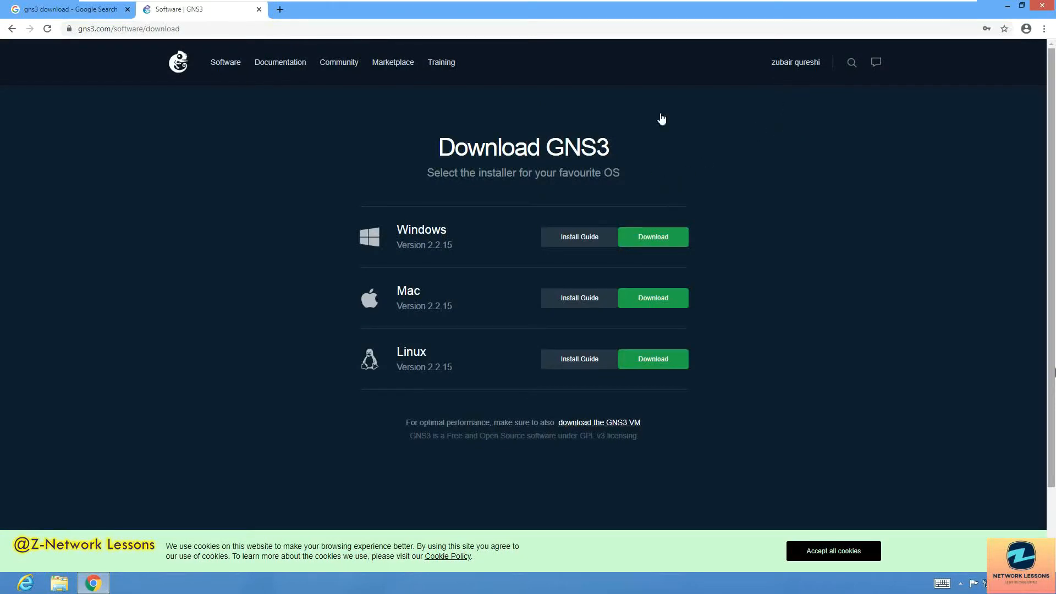
left_click(649, 238)
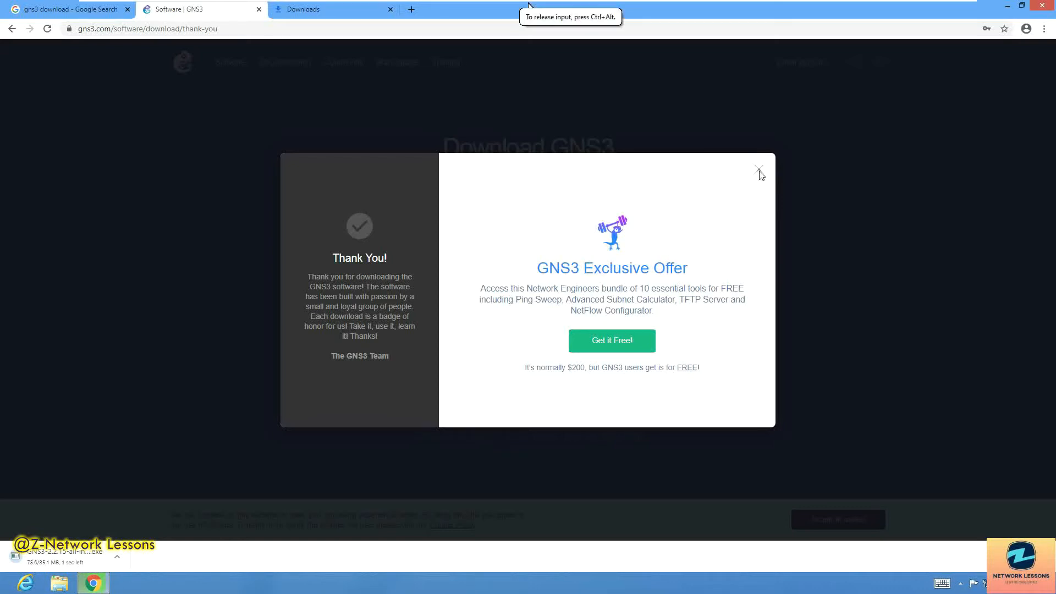
left_click(759, 171)
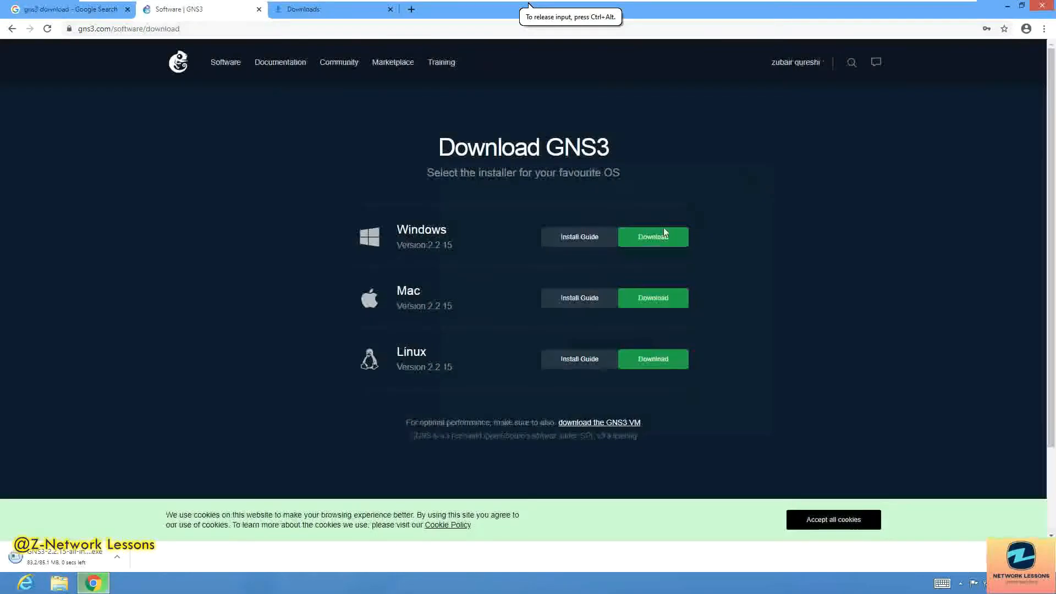
- Open the GNS3 VM download page in a separate browser tab
middle_click(606, 428)
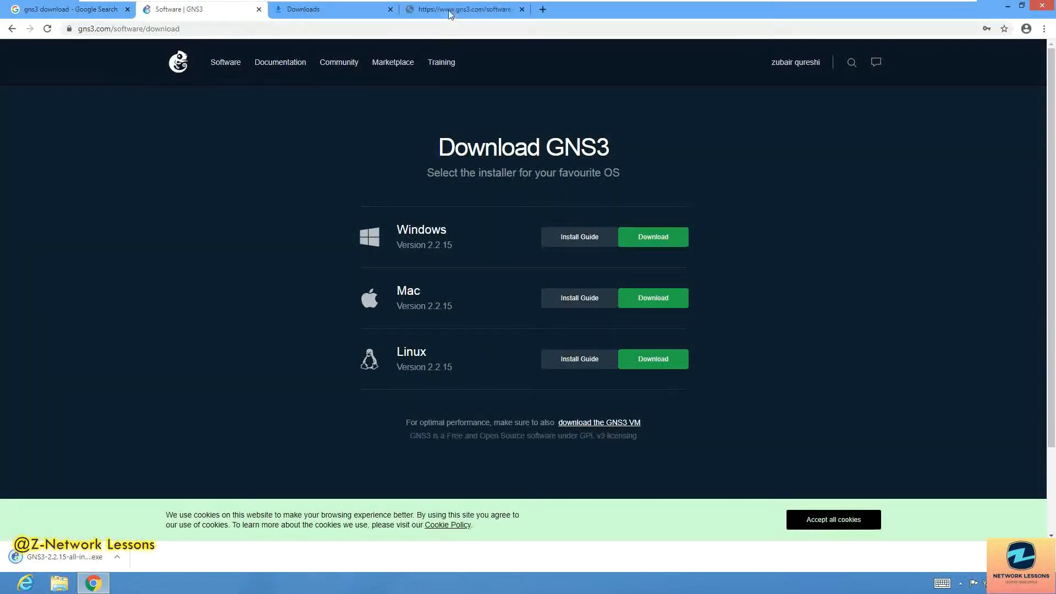
left_click(450, 8)
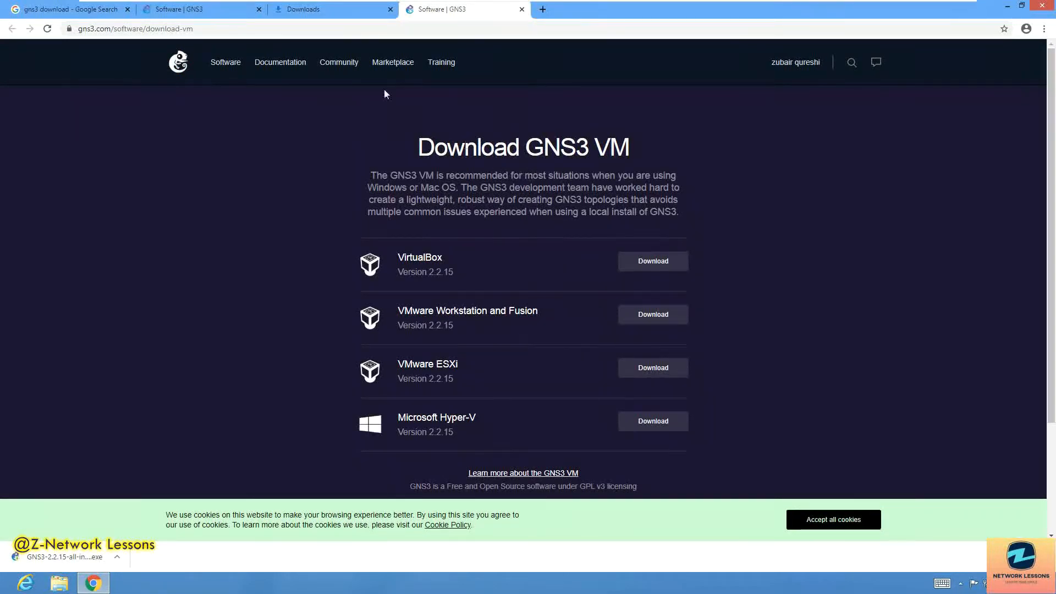
- Run the downloaded GNS3-2.2.15-all-in-one-regular installer from its folder and allow it to make changes
left_click(312, 12)
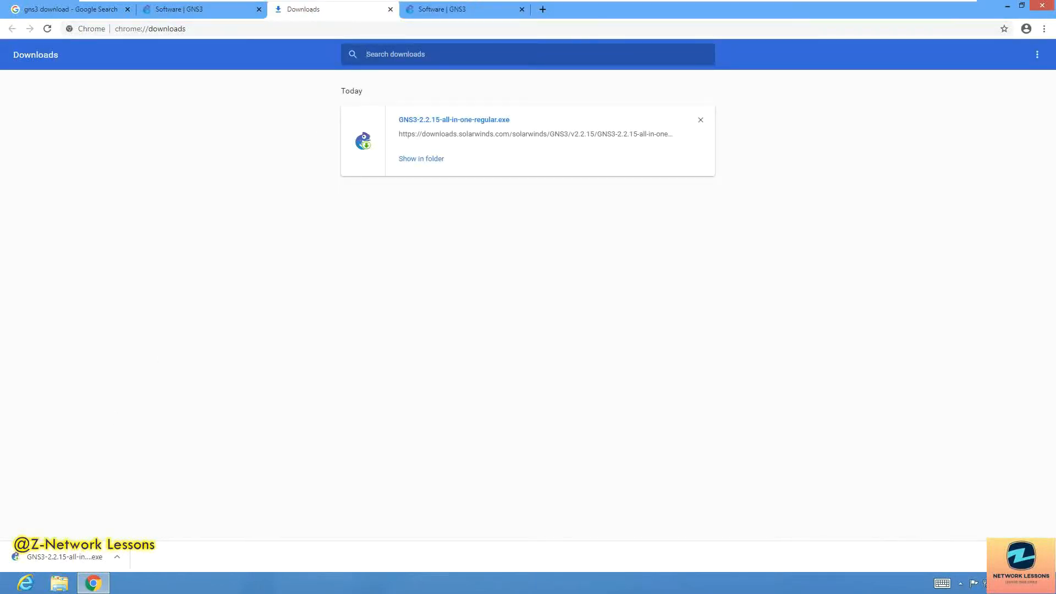
left_click(424, 159)
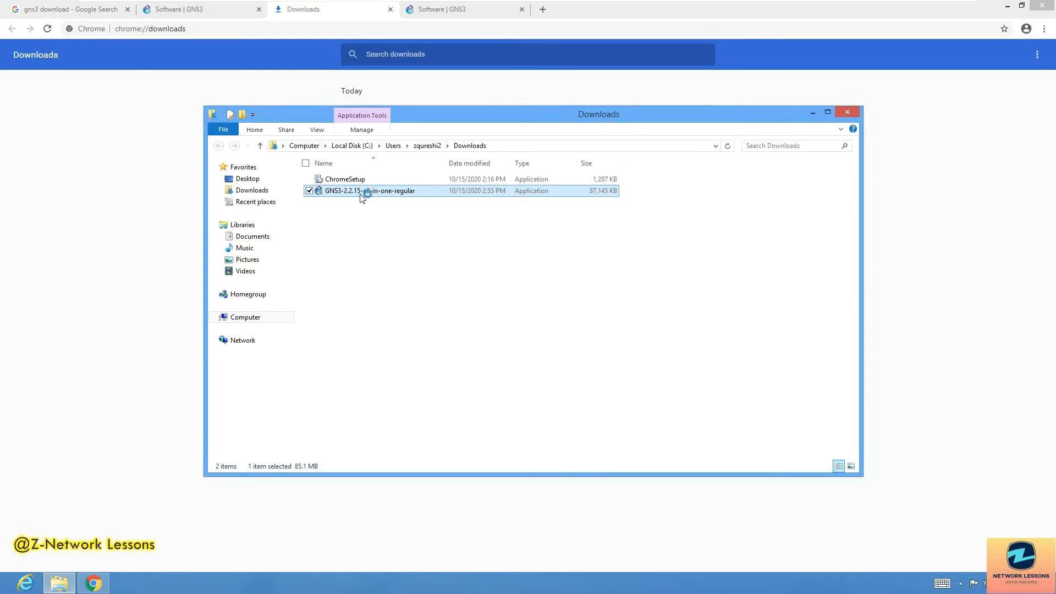
left_click(391, 9)
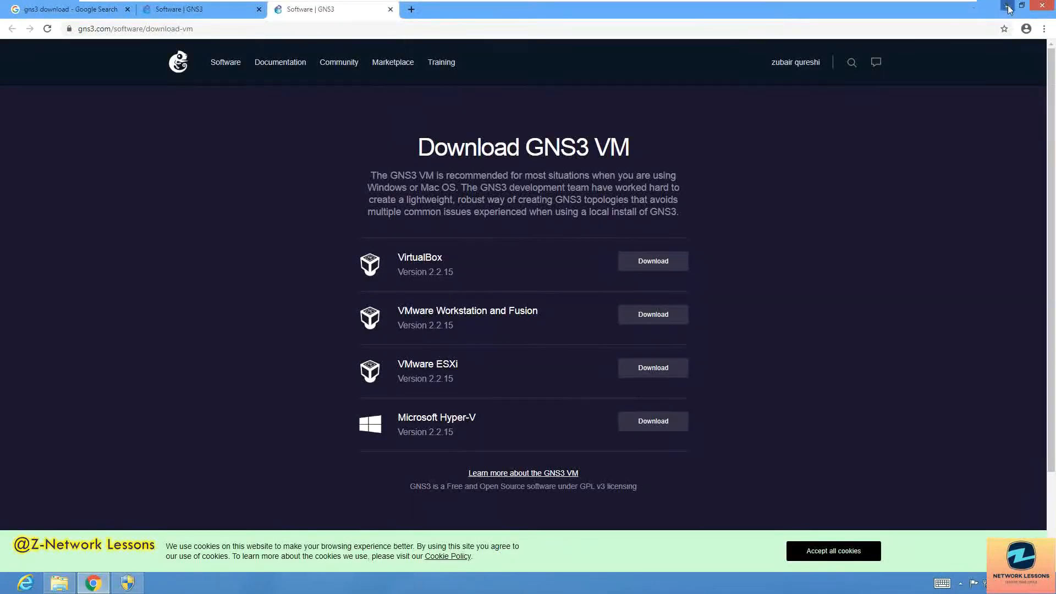
left_click(1007, 6)
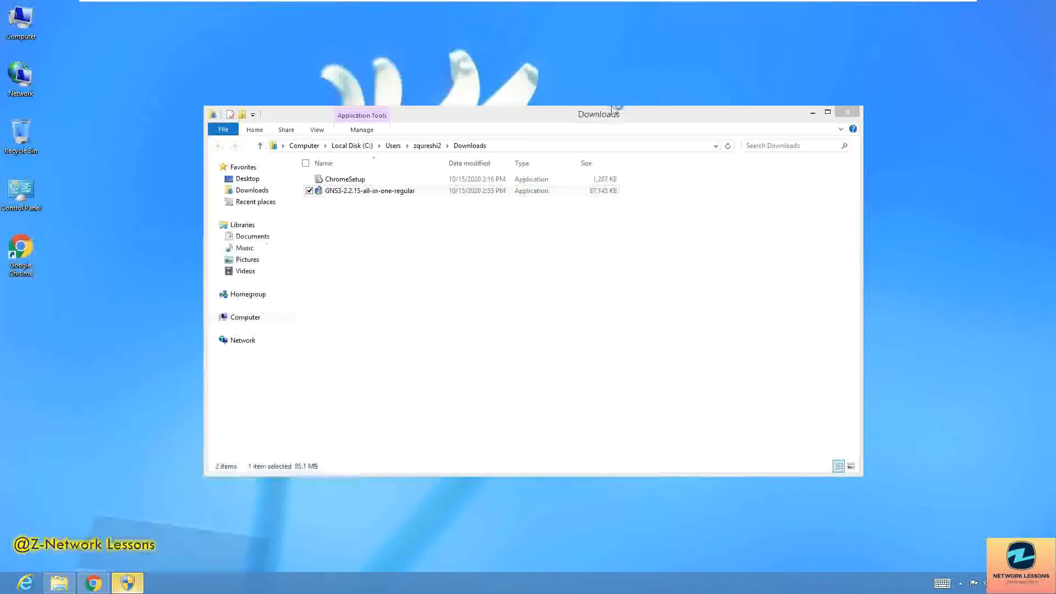
left_click(138, 582)
left_click(578, 311)
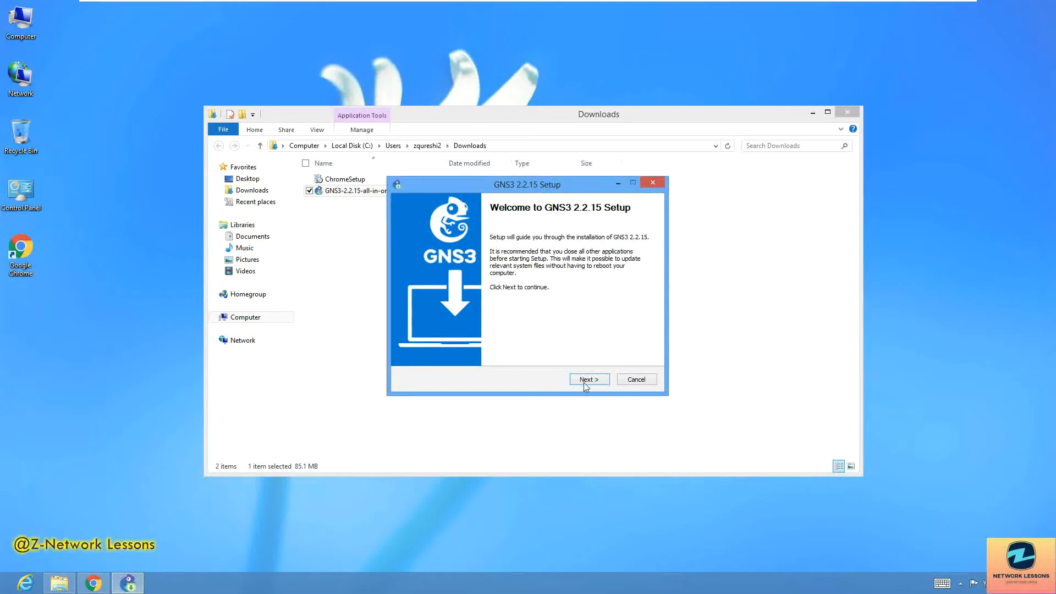
- Accept the GNS3 license and start the installation with GNS3 Desktop and Tools into C:\Program Files\GNS3
left_click(583, 380)
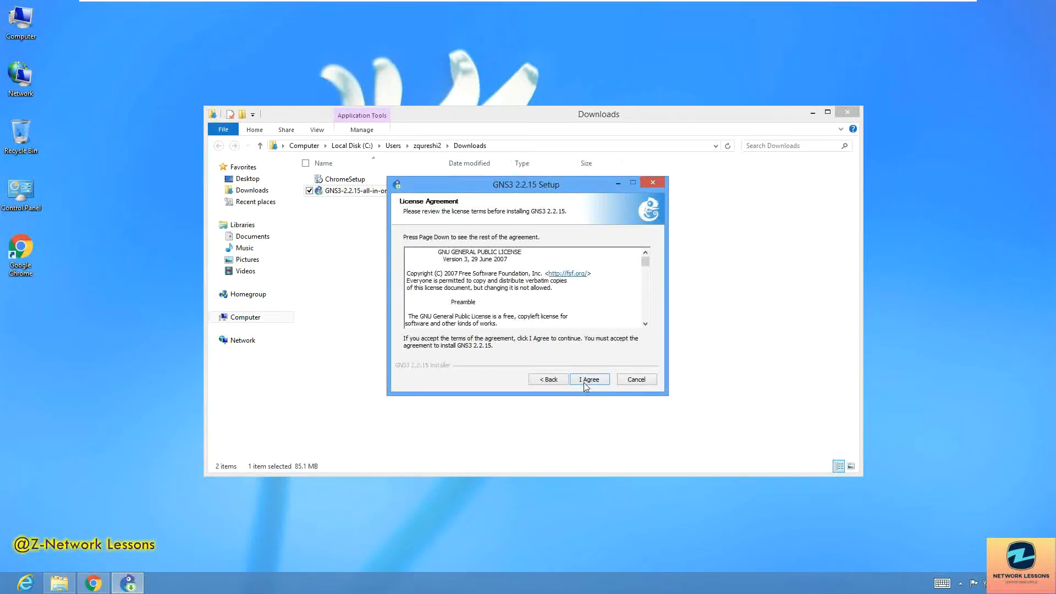
left_click(584, 381)
left_click(584, 380)
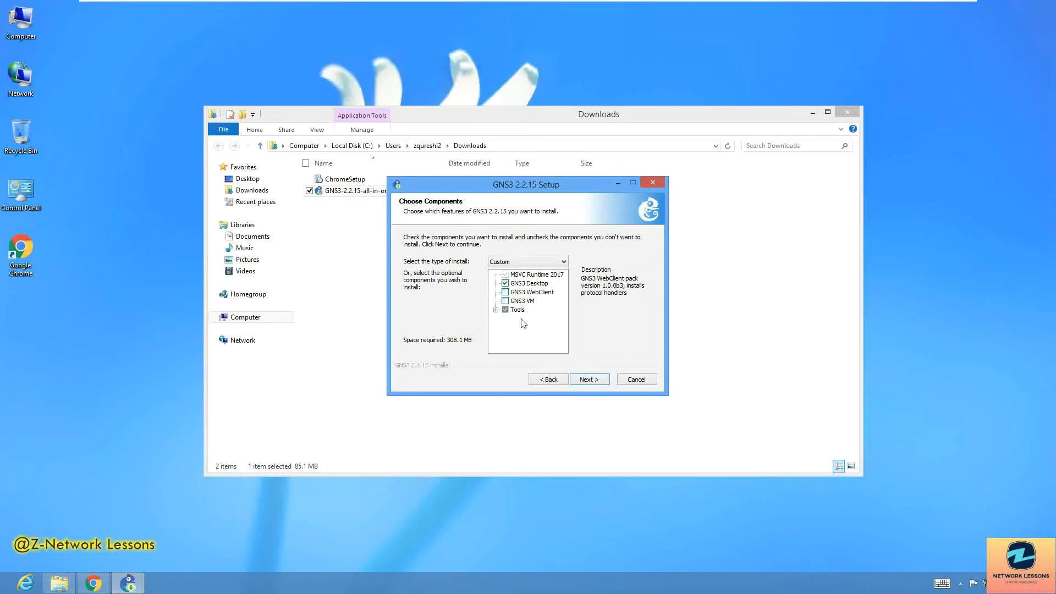
left_click(592, 379)
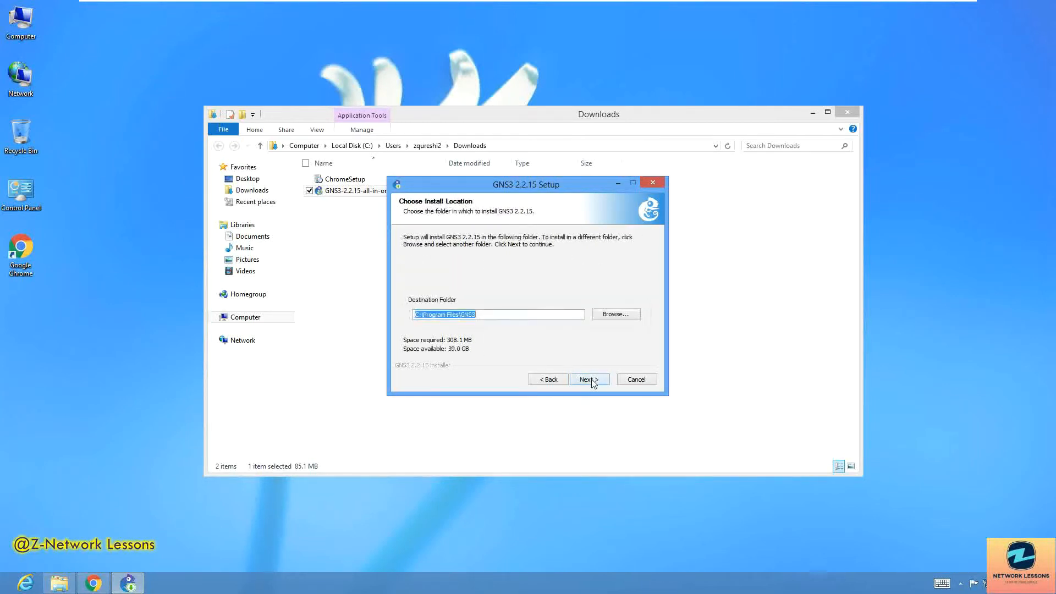
left_click(591, 380)
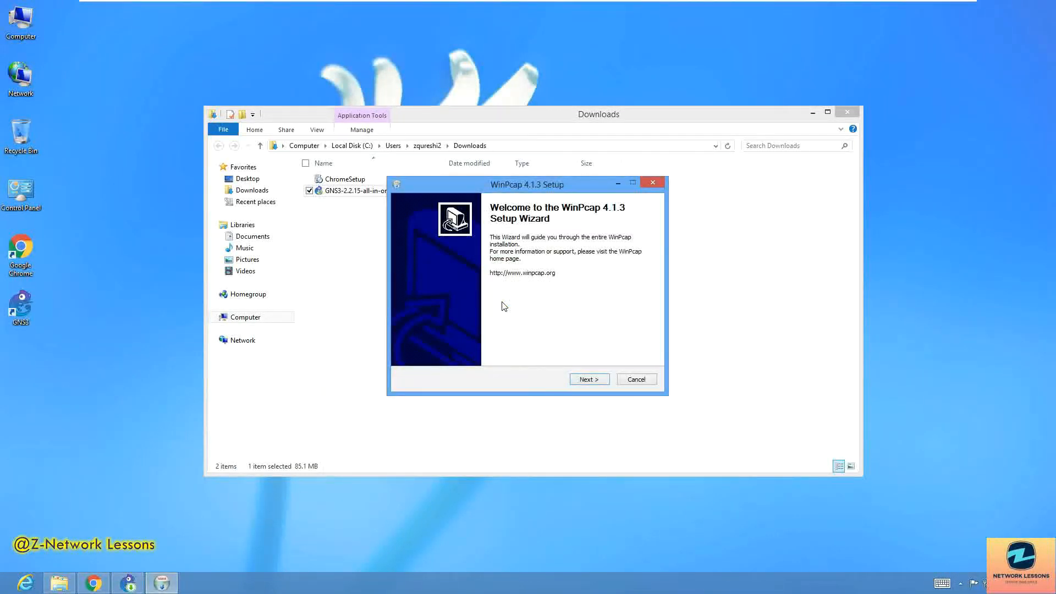
- Install WinPcap 4.1.3 with its driver set to start automatically at boot time
left_click(595, 378)
left_click(592, 378)
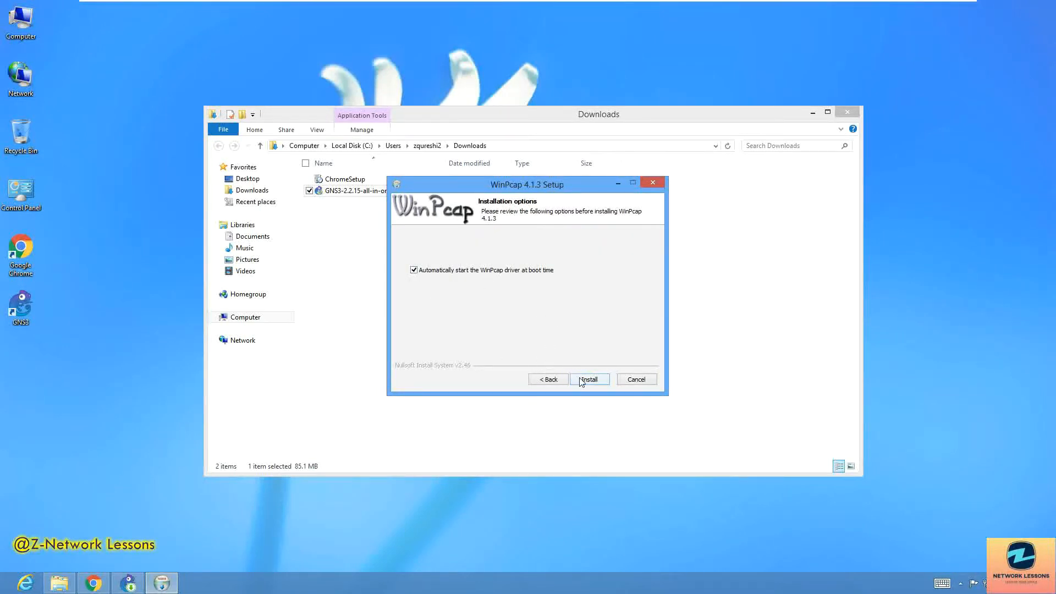
left_click(583, 380)
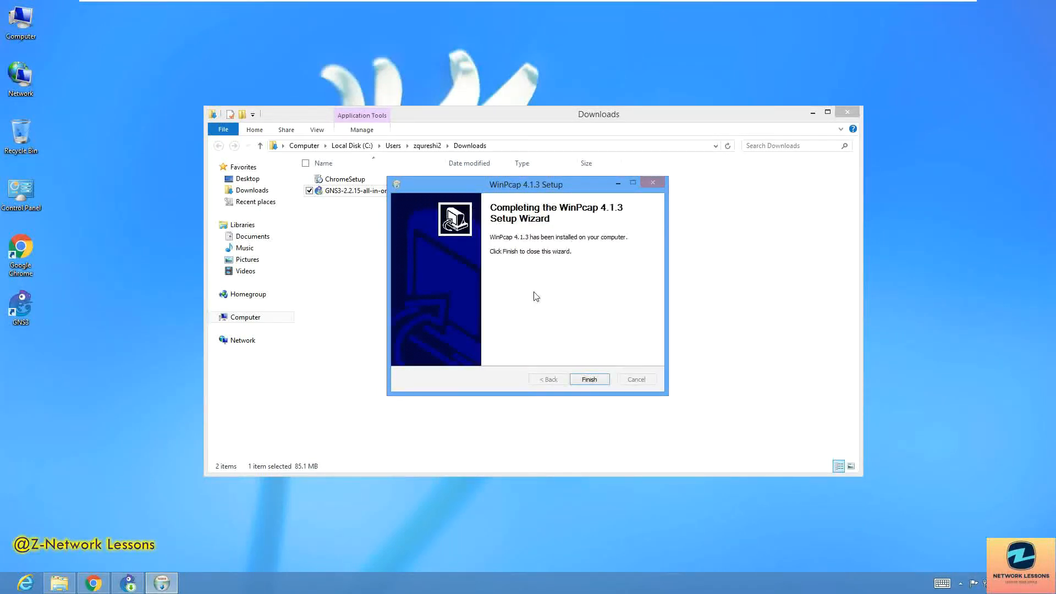
left_click(584, 381)
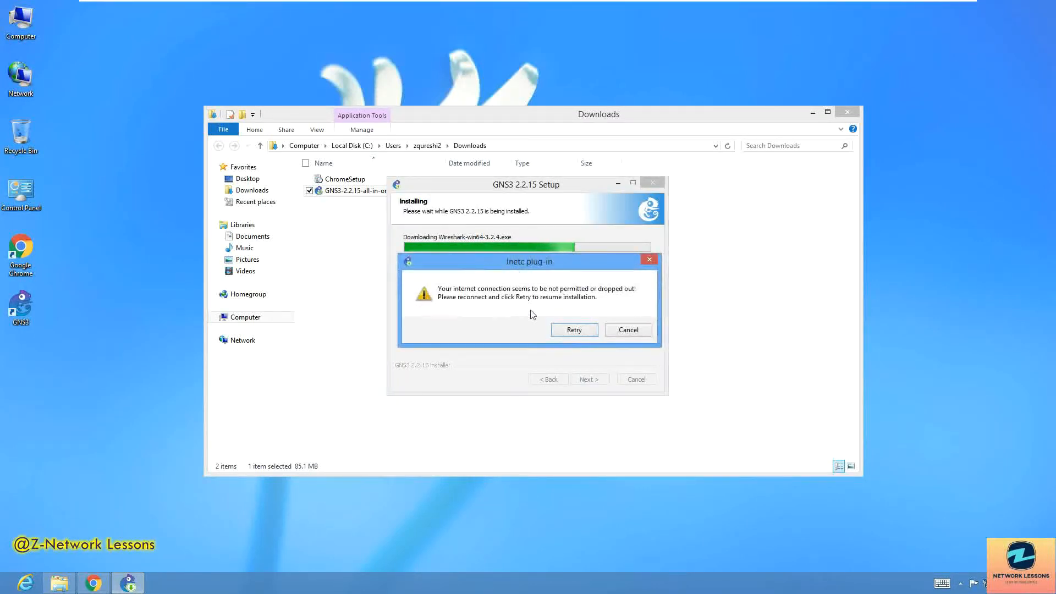
- Retry the Wireshark download and test the internet connection with a Google search for "google" in a new tab
left_click(573, 330)
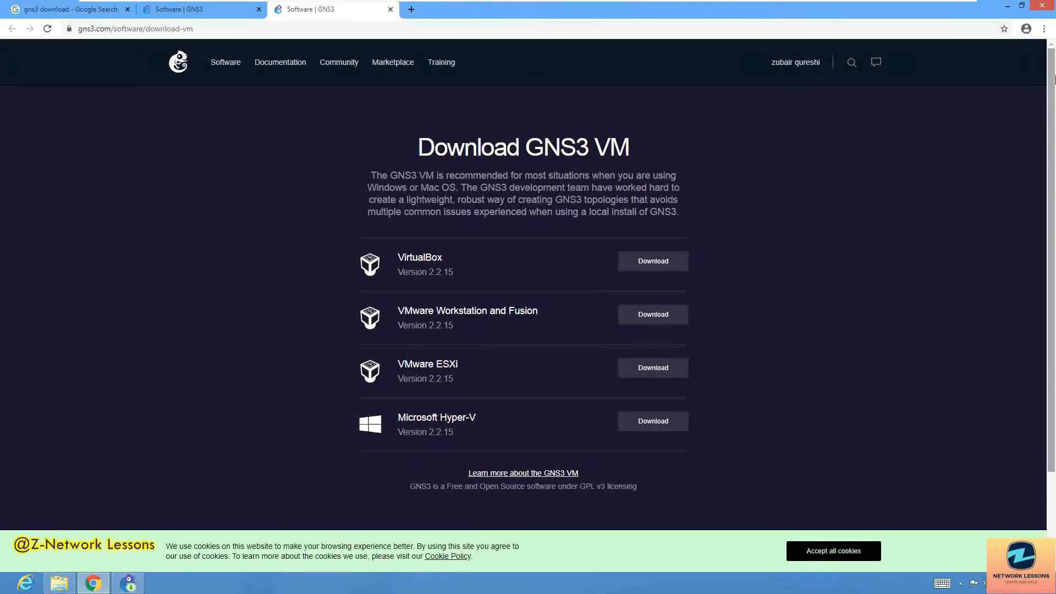
left_click(411, 11)
left_click(411, 11)
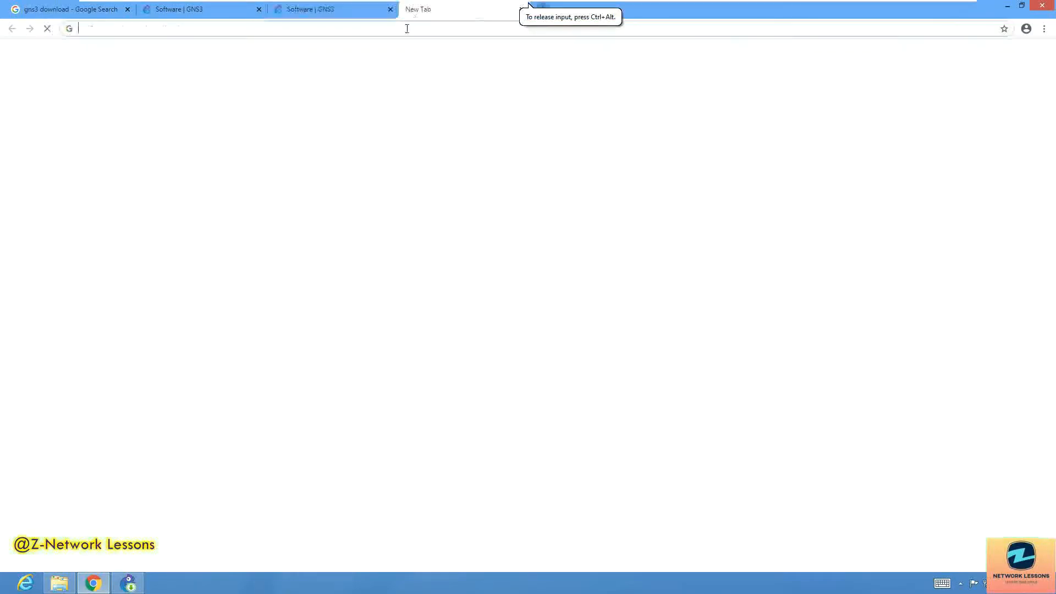
type("goo")
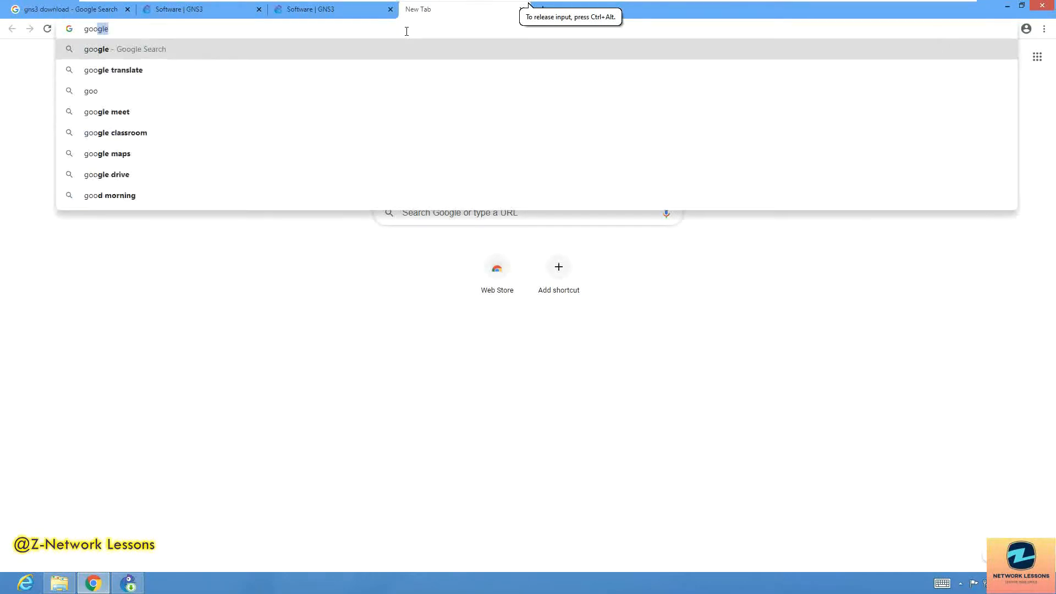
key("Return")
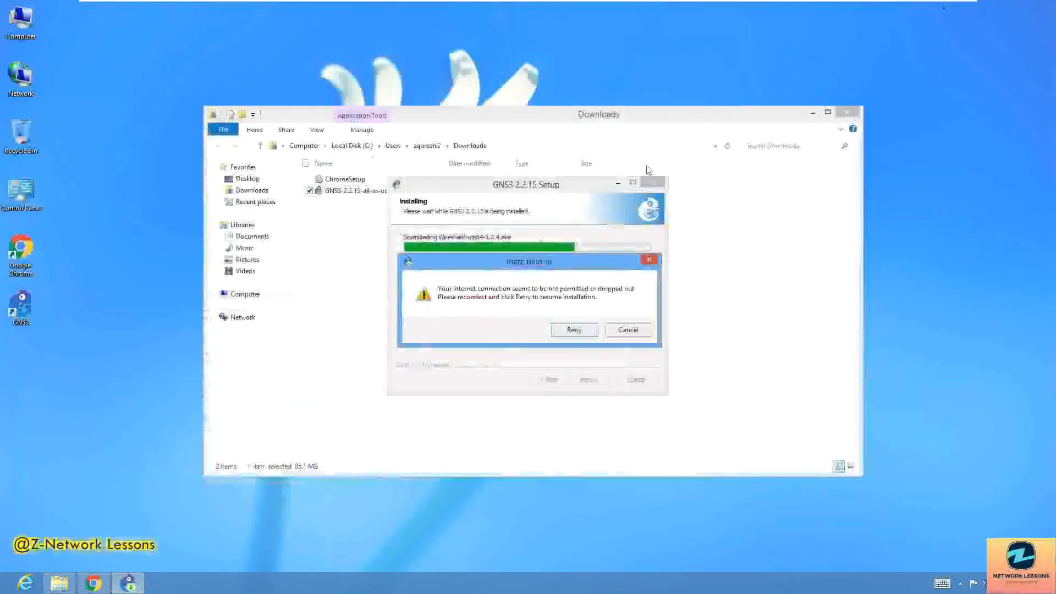
- Retry the Wireshark 3.2.4 download again, cancel it, and continue the GNS3 installation without Wireshark
left_click(574, 329)
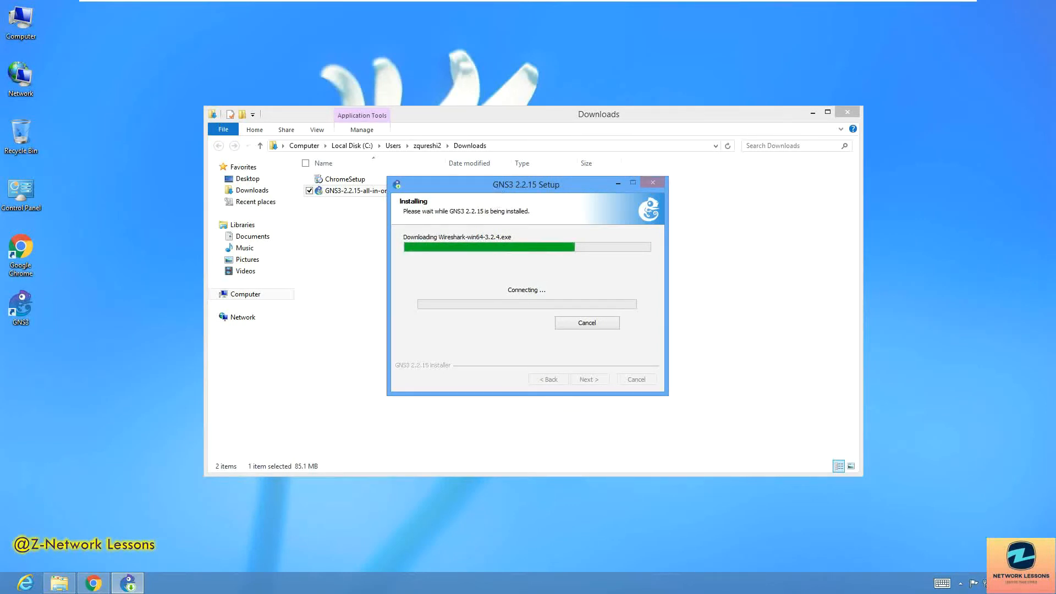
left_click_drag(528, 184, 520, 155)
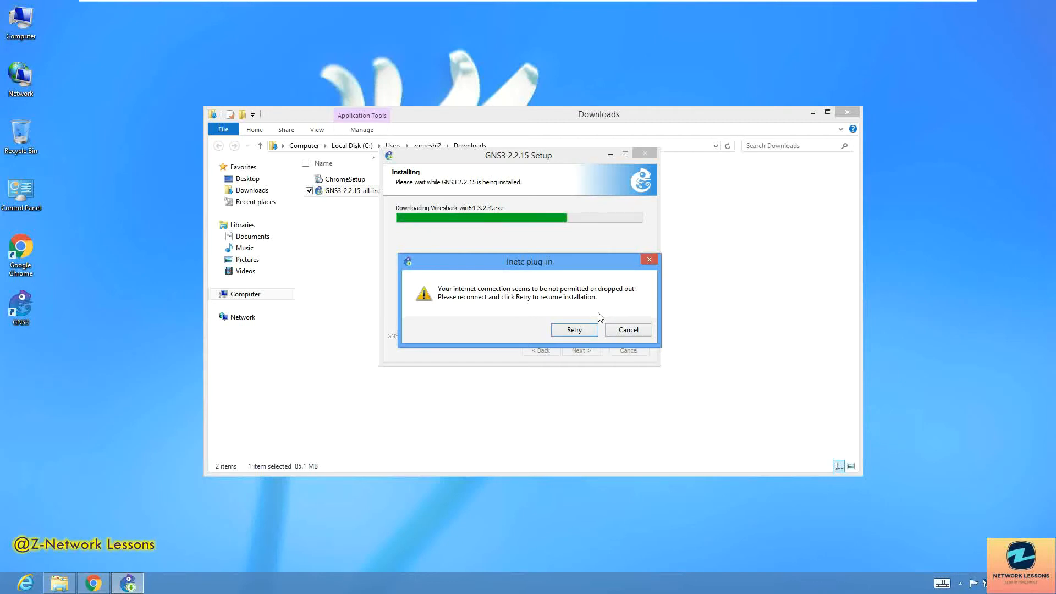
left_click(573, 330)
left_click(628, 330)
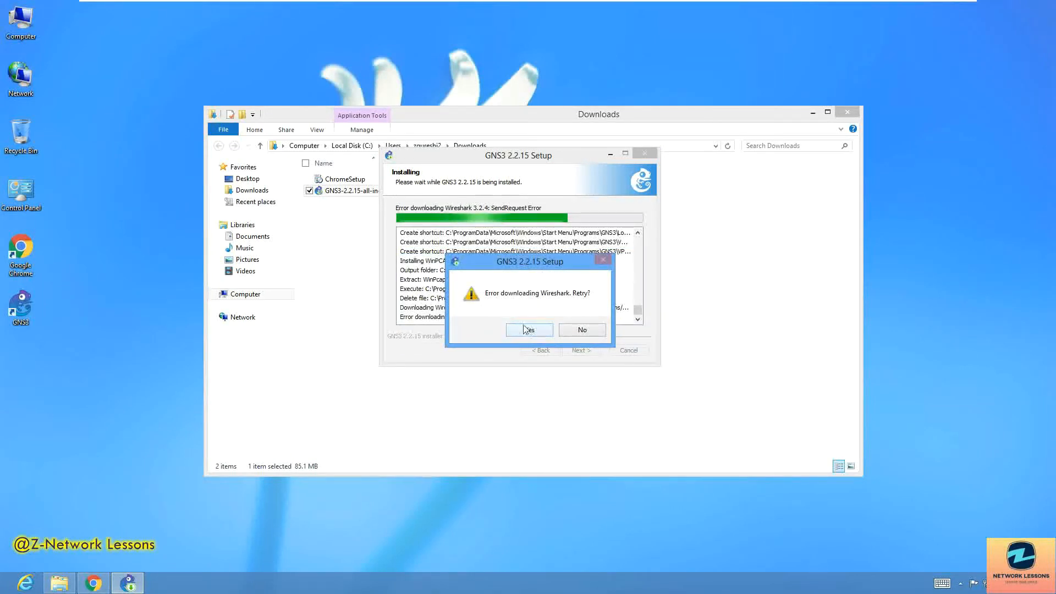
left_click(582, 331)
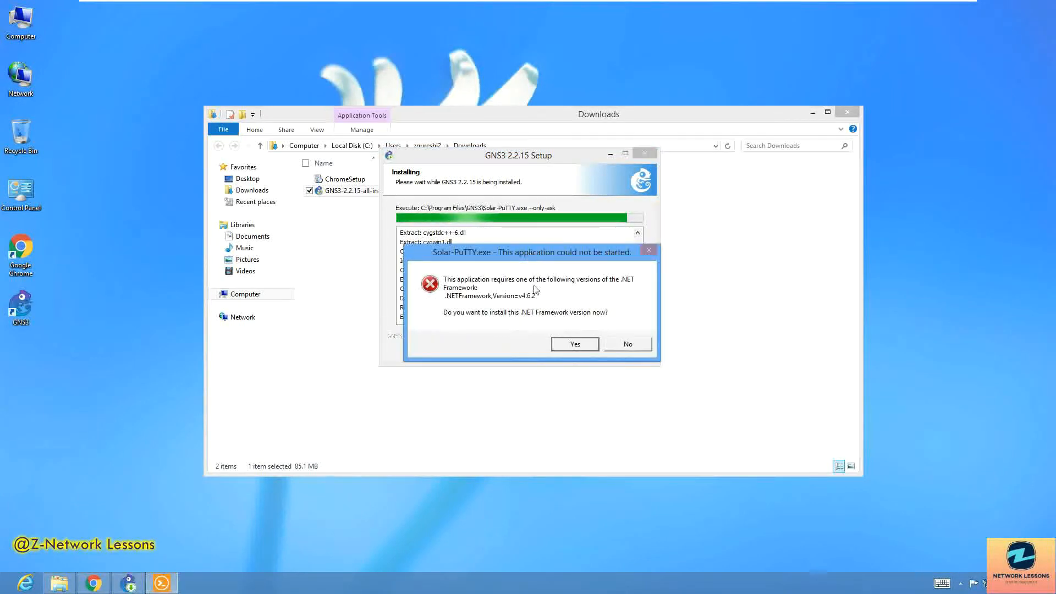
- Try to get .NET Framework 4.6.2 through the Solar-PuTTY prompt and close the browser window it opens
left_click(575, 344)
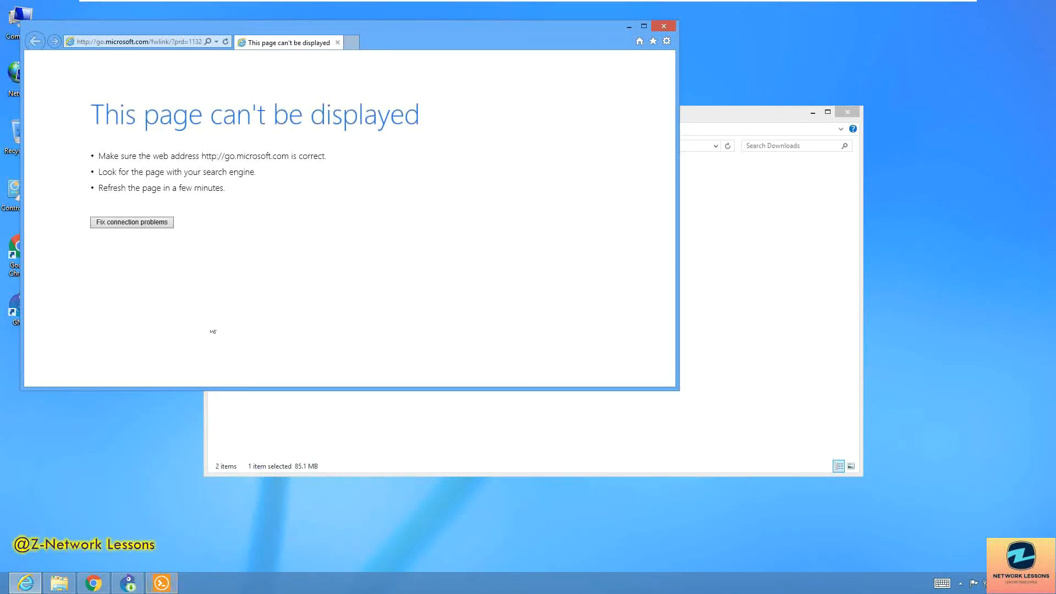
left_click(668, 27)
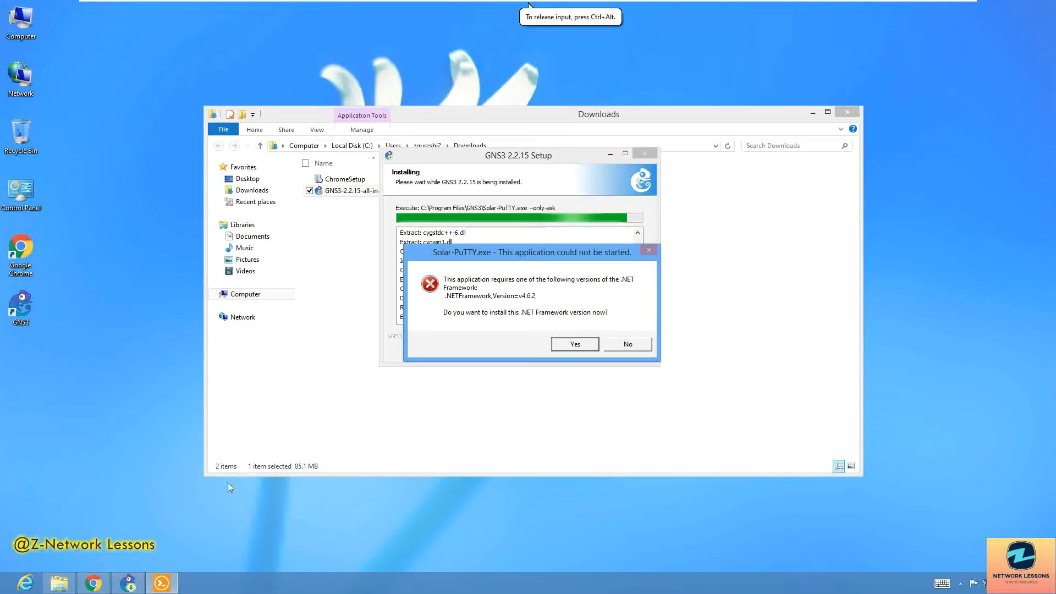
- Search Google for ".net framework 4.6.2" in the browser and check the required version in the Solar-PuTTY prompt
left_click(94, 583)
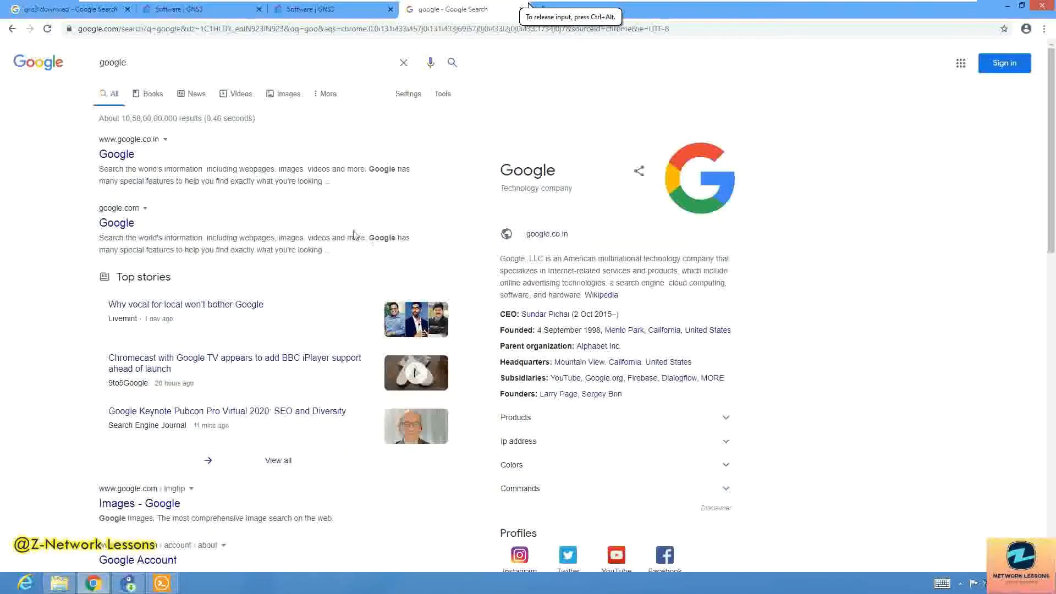
left_click(218, 58)
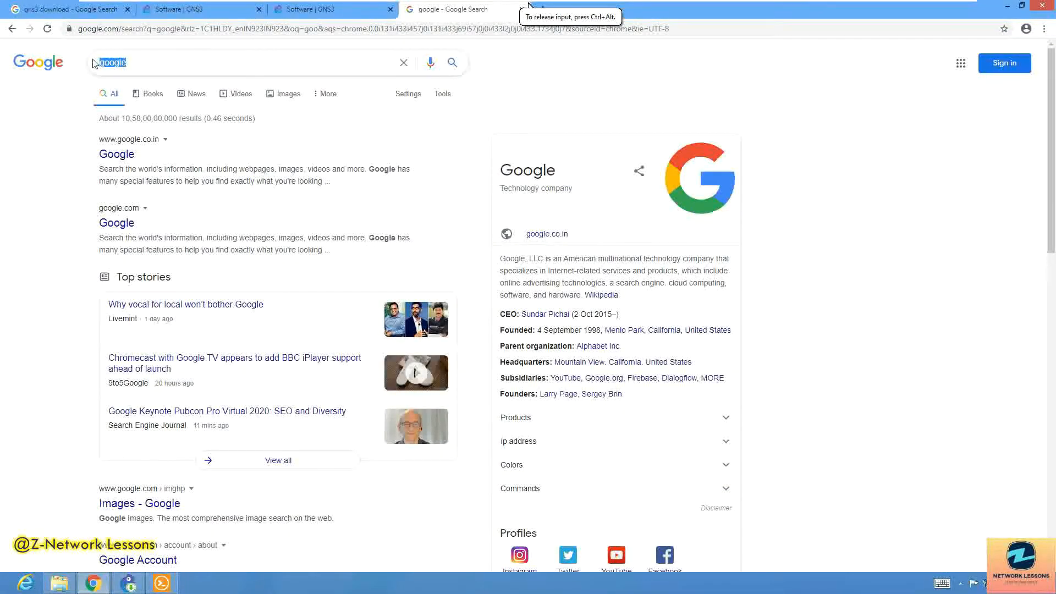
type(".net")
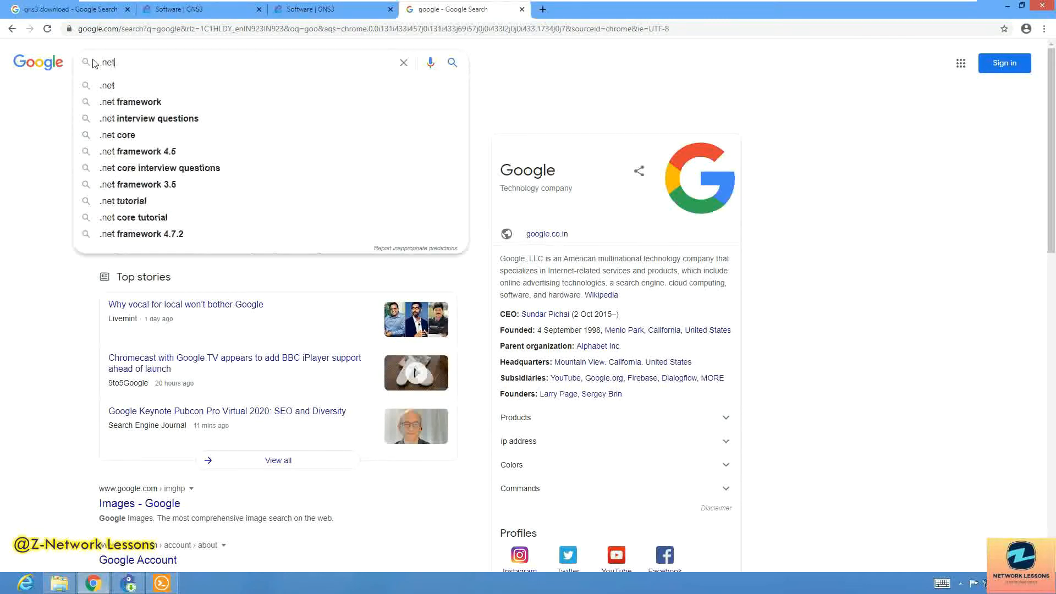
type(" framework")
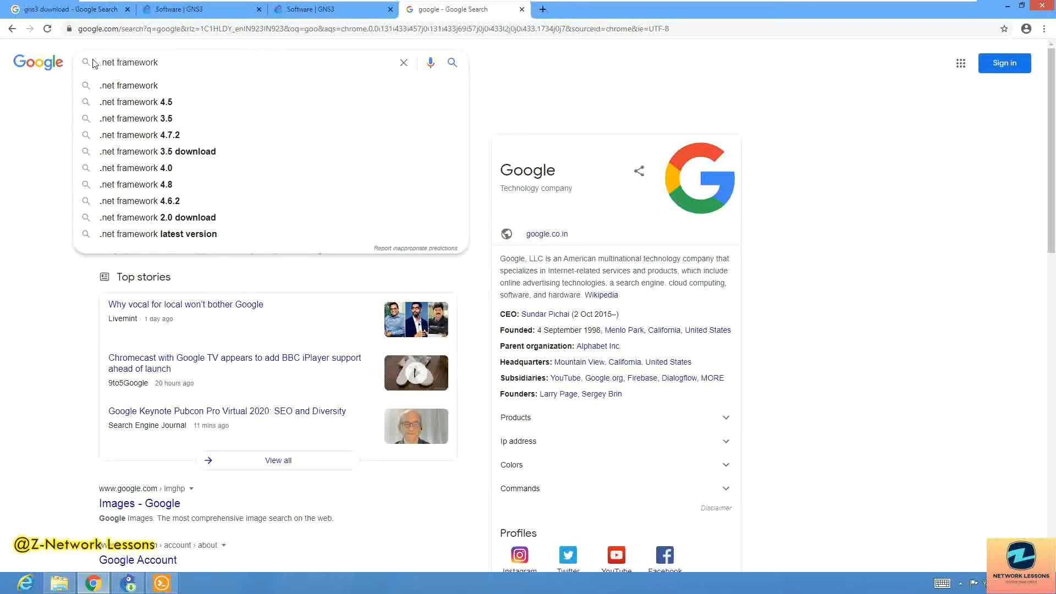
left_click(217, 202)
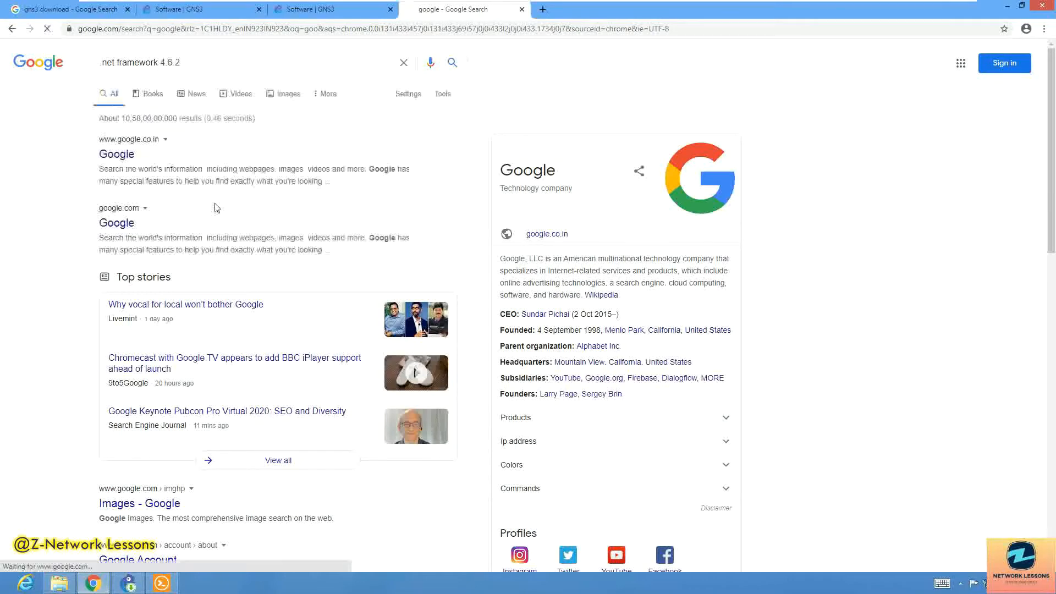
left_click(162, 583)
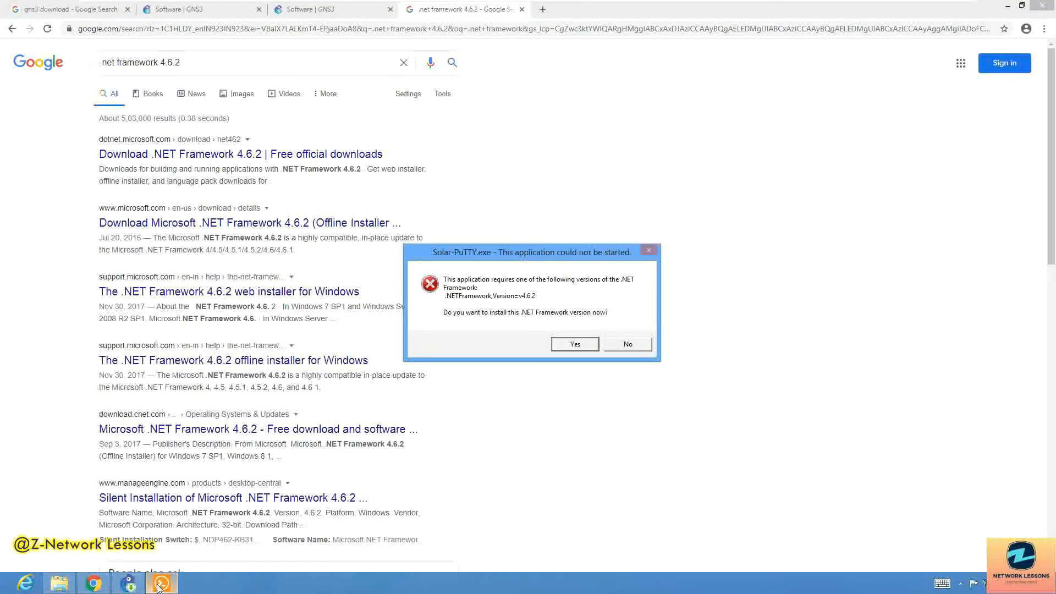
- Download the .NET Framework 4.6.2 Runtime web installer from Microsoft's download page and run it, allowing it to make changes
left_click(223, 153)
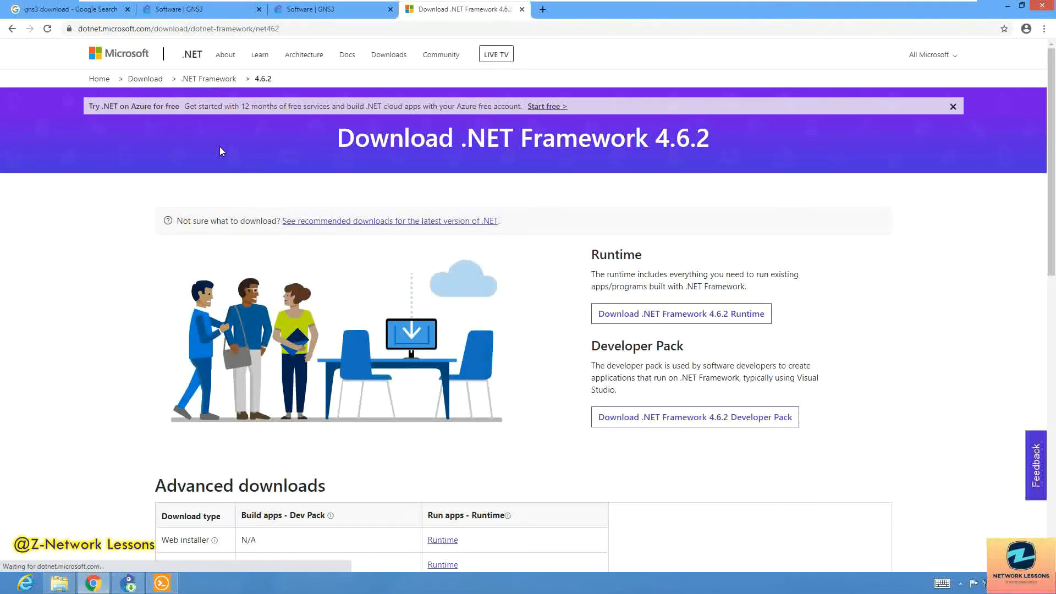
left_click(691, 316)
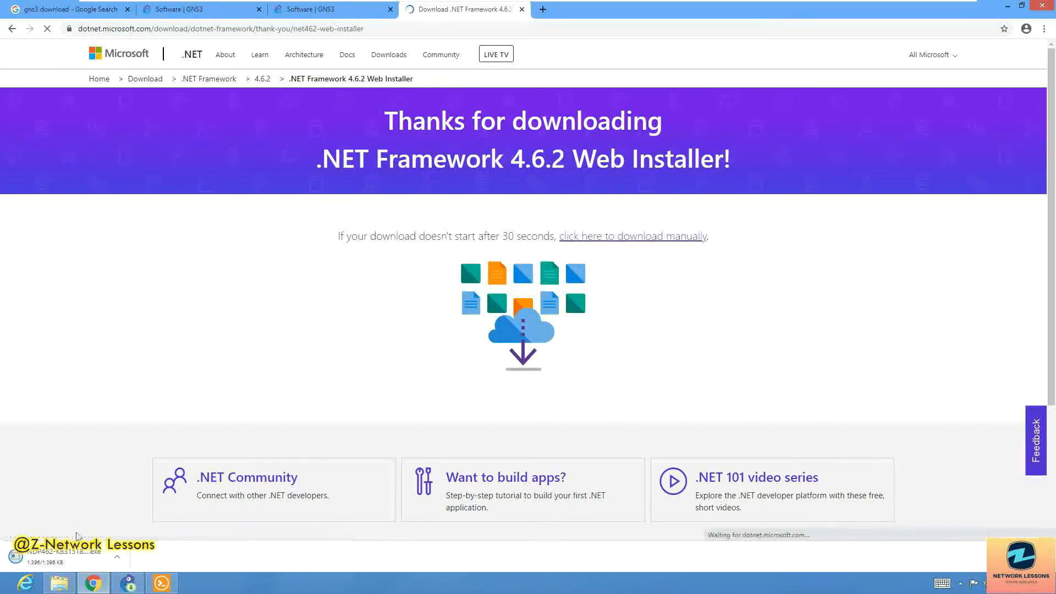
left_click(74, 557)
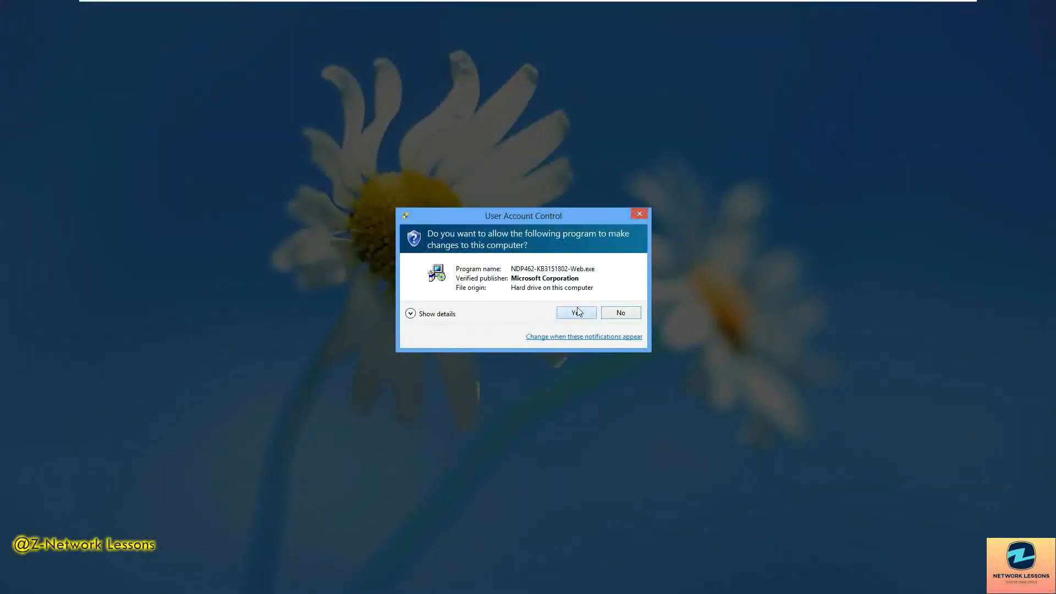
left_click(575, 312)
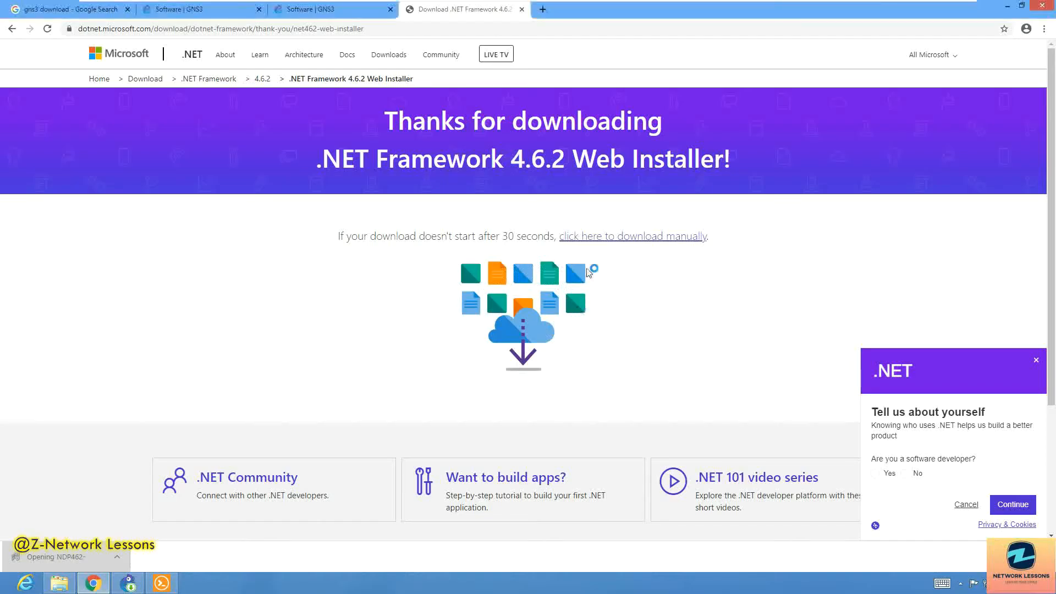
- Close the download page and install .NET Framework 4.6.2, accepting the license terms and declining to let Setup close running programs
left_click(519, 10)
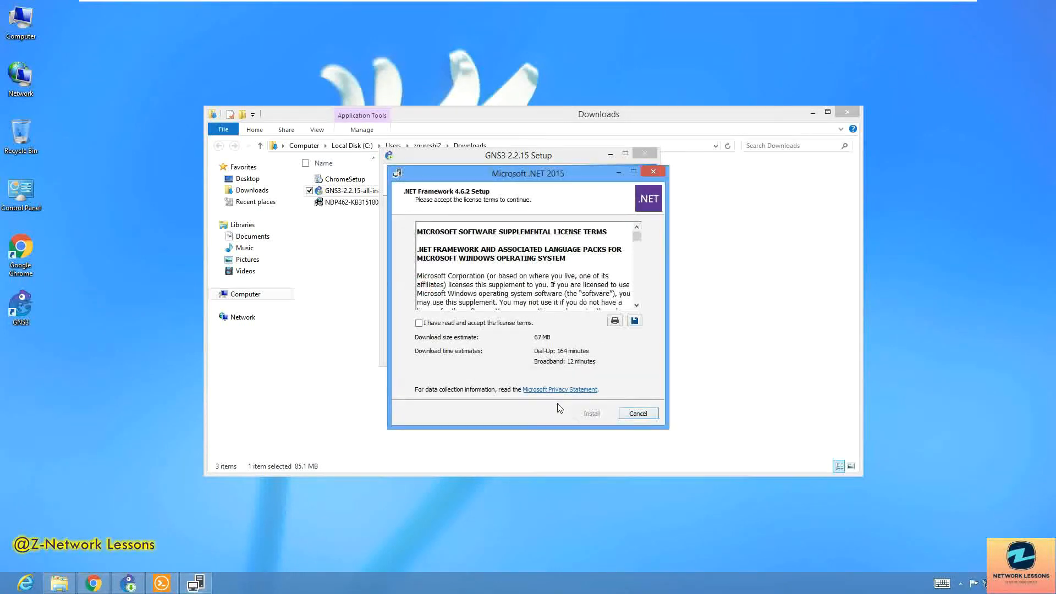
left_click(434, 325)
left_click(589, 416)
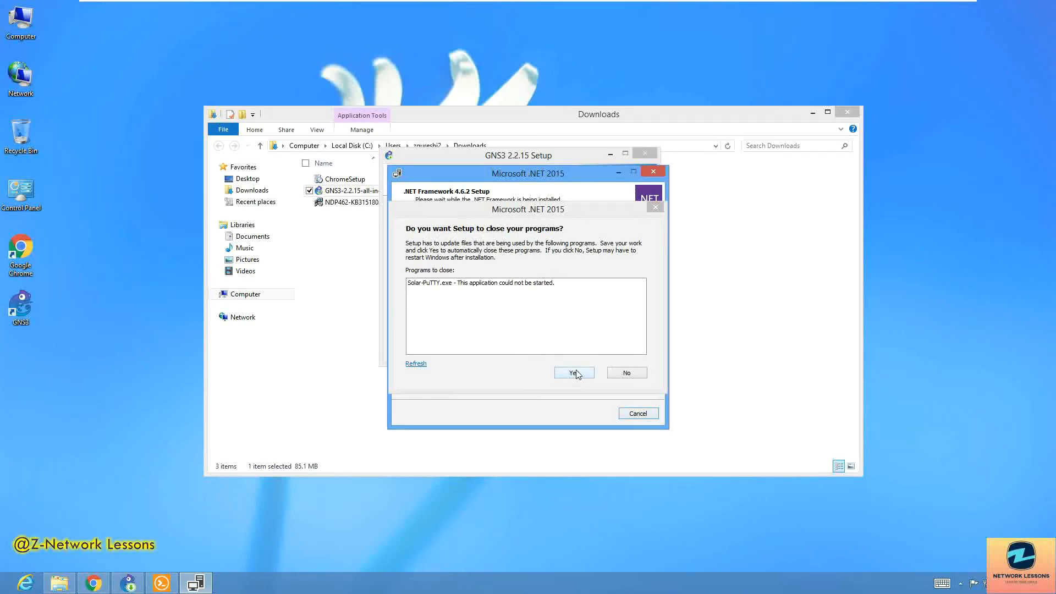
left_click(618, 374)
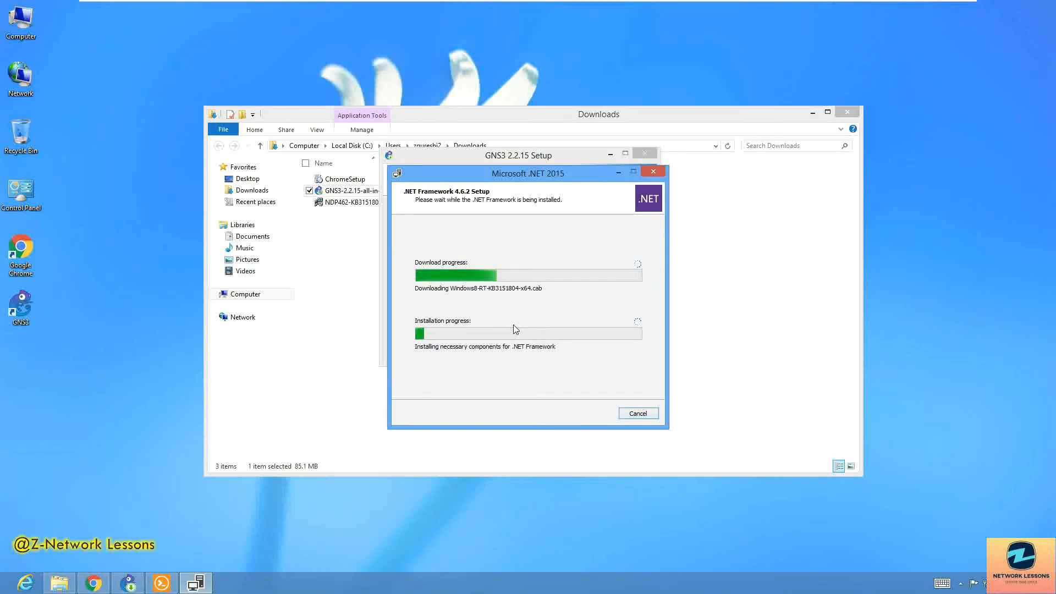
left_click_drag(501, 175, 722, 175)
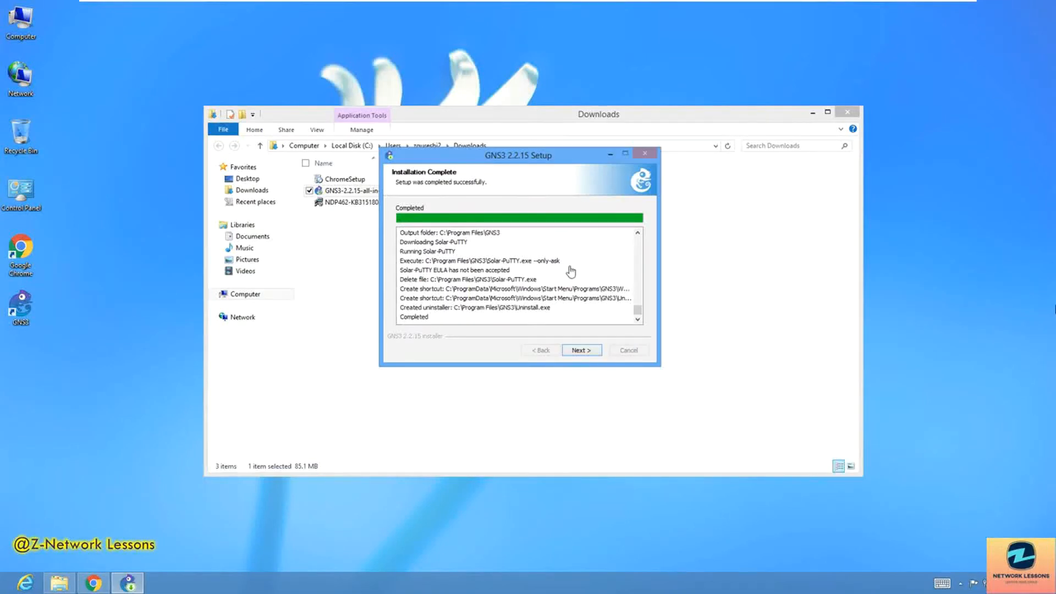
- Finish the GNS3 setup without the Solarwinds Standard Toolset license, start GNS3, and close the leftover web page and Downloads windows
left_click(465, 340)
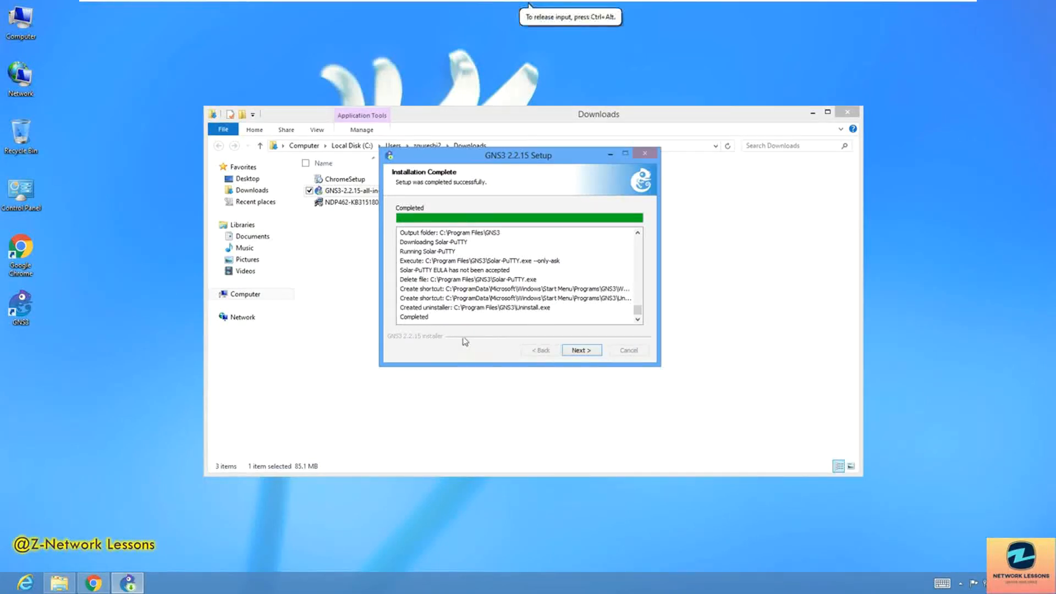
left_click(582, 352)
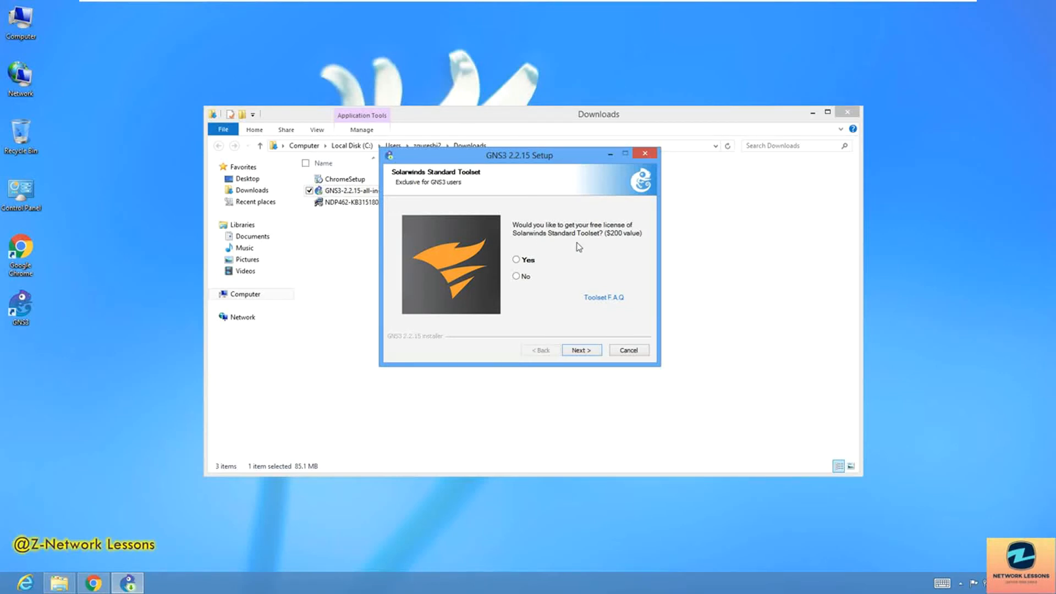
left_click(517, 277)
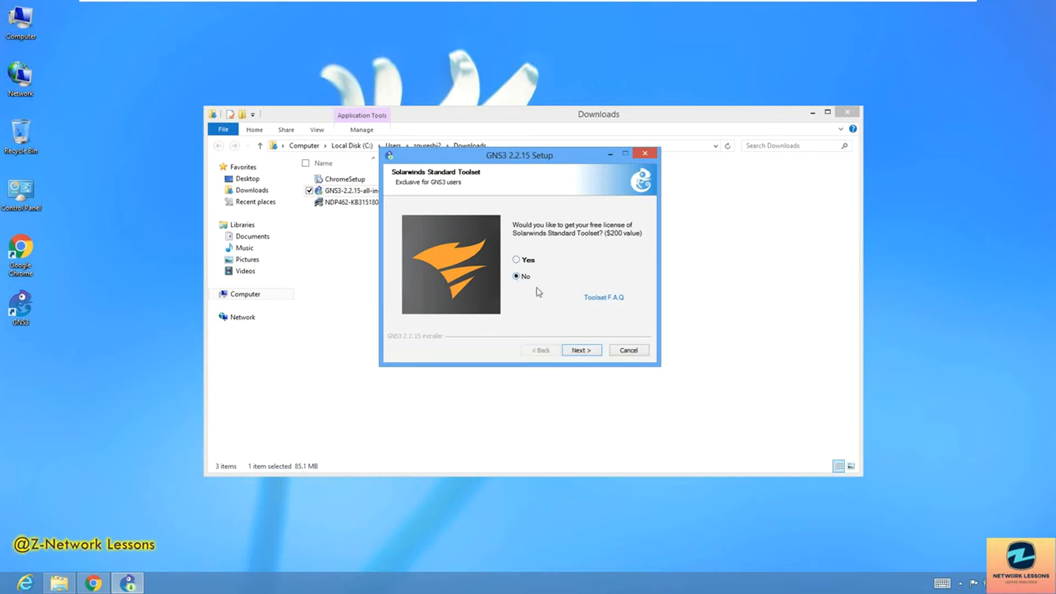
left_click(577, 352)
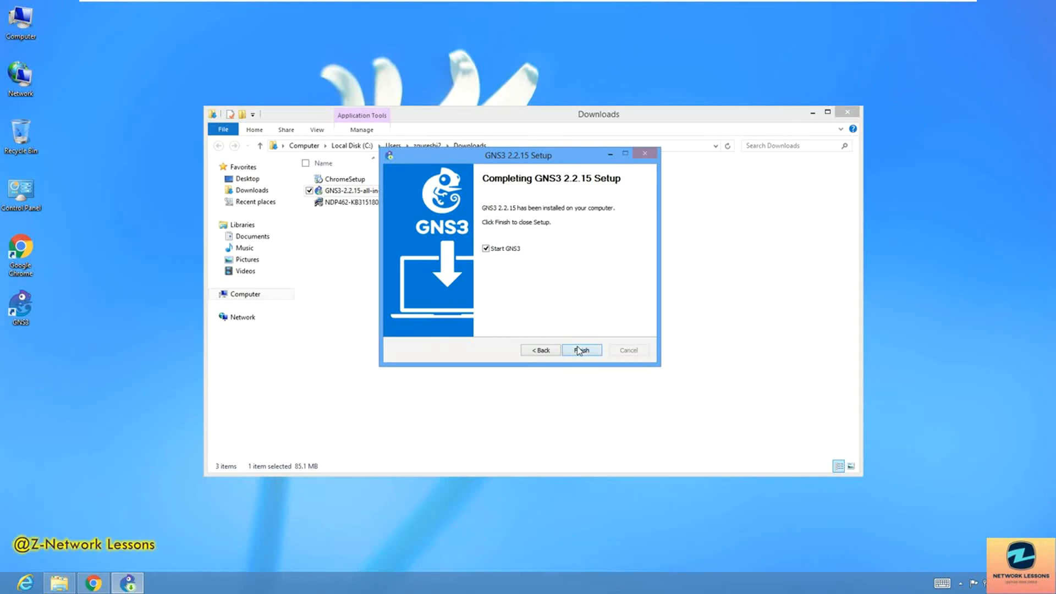
left_click(581, 350)
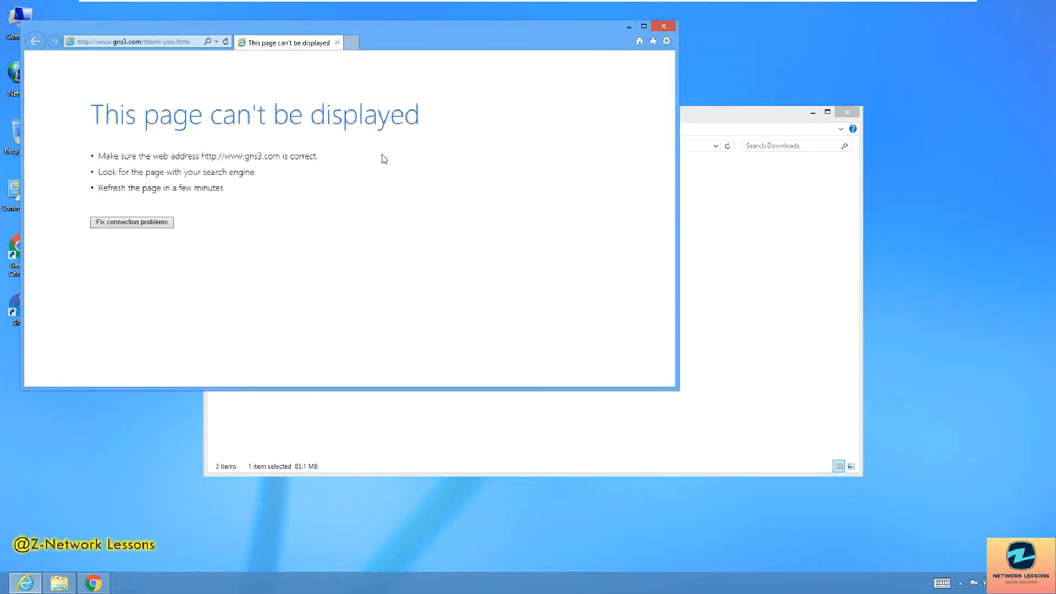
left_click(661, 26)
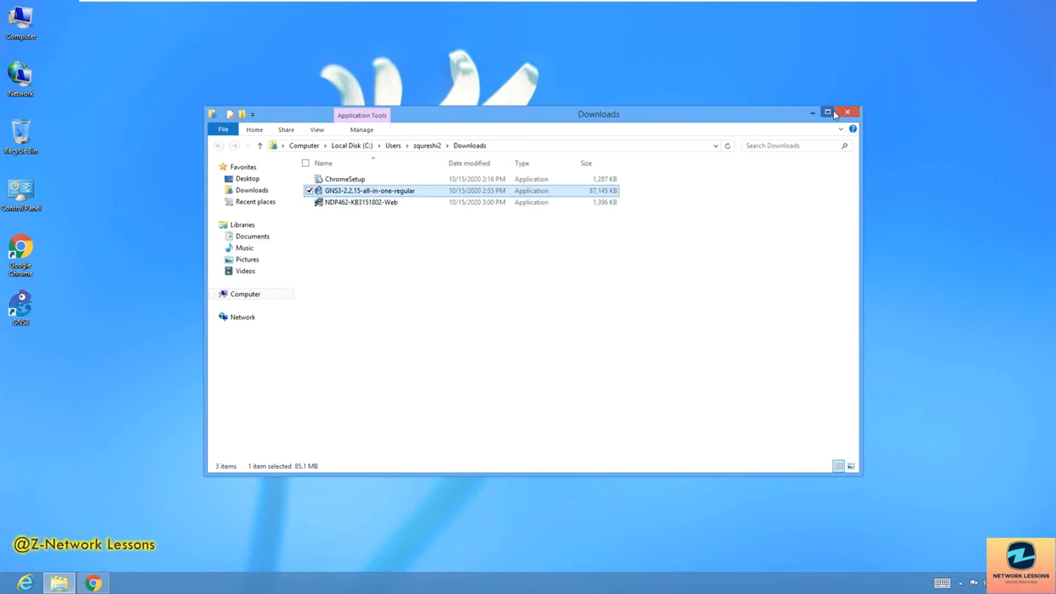
left_click(847, 112)
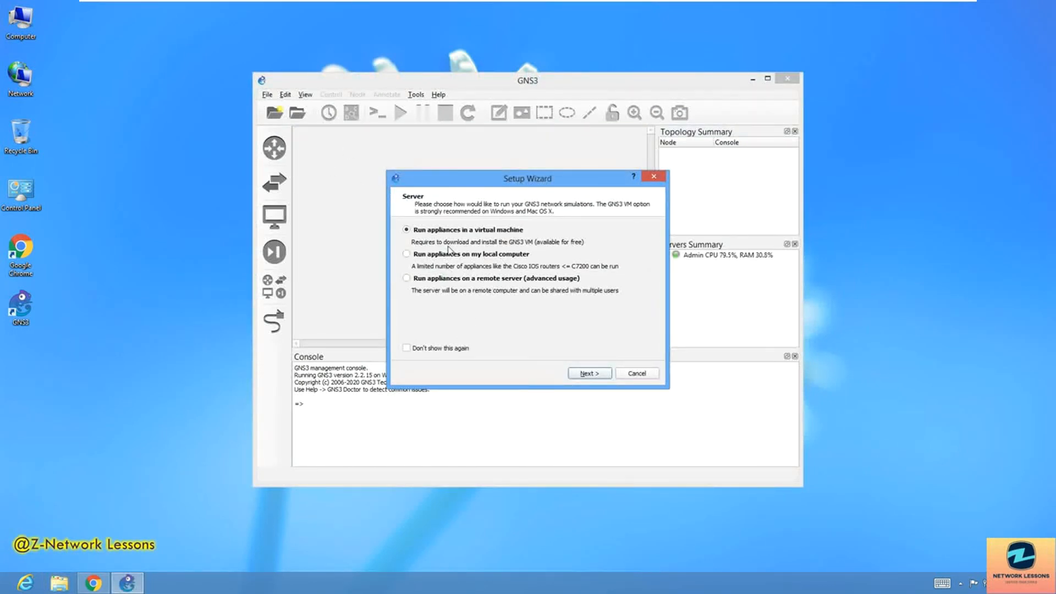
- Cancel the GNS3 Setup Wizard, maximize the main window, and select the Admin server in the servers summary
left_click(637, 373)
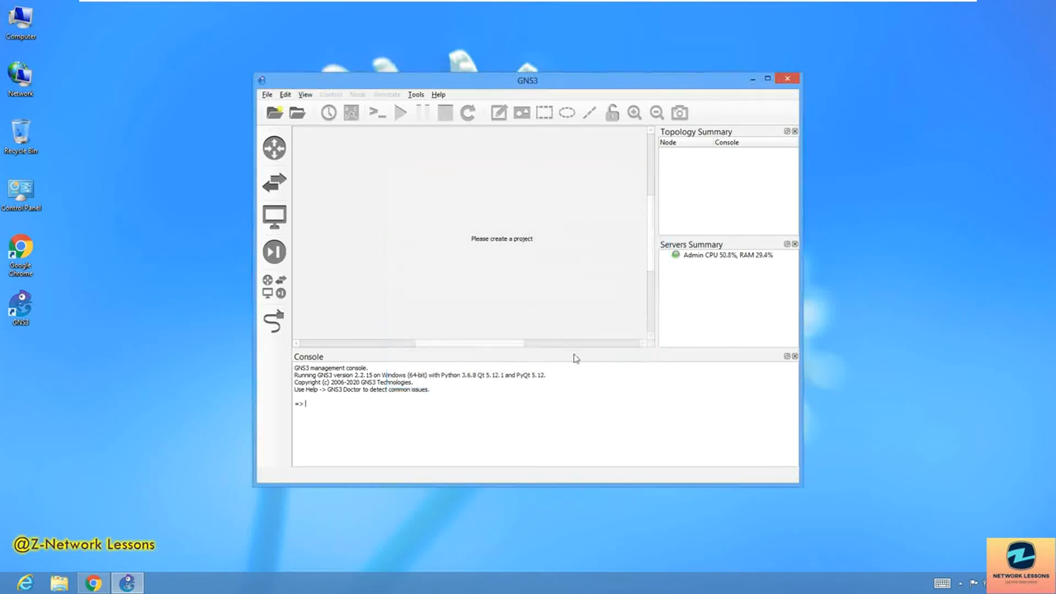
double_click(533, 83)
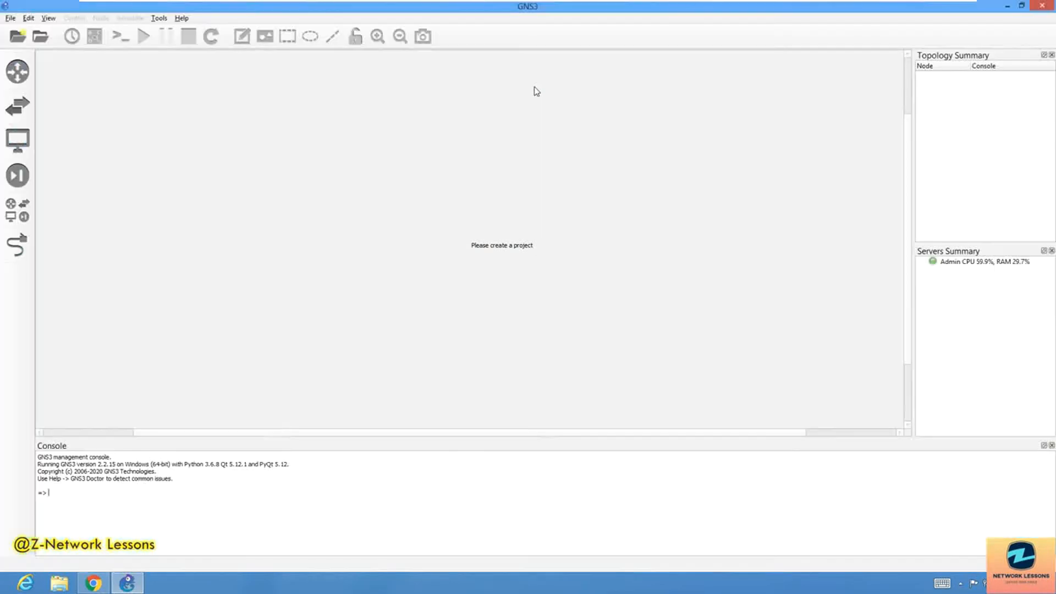
left_click(970, 263)
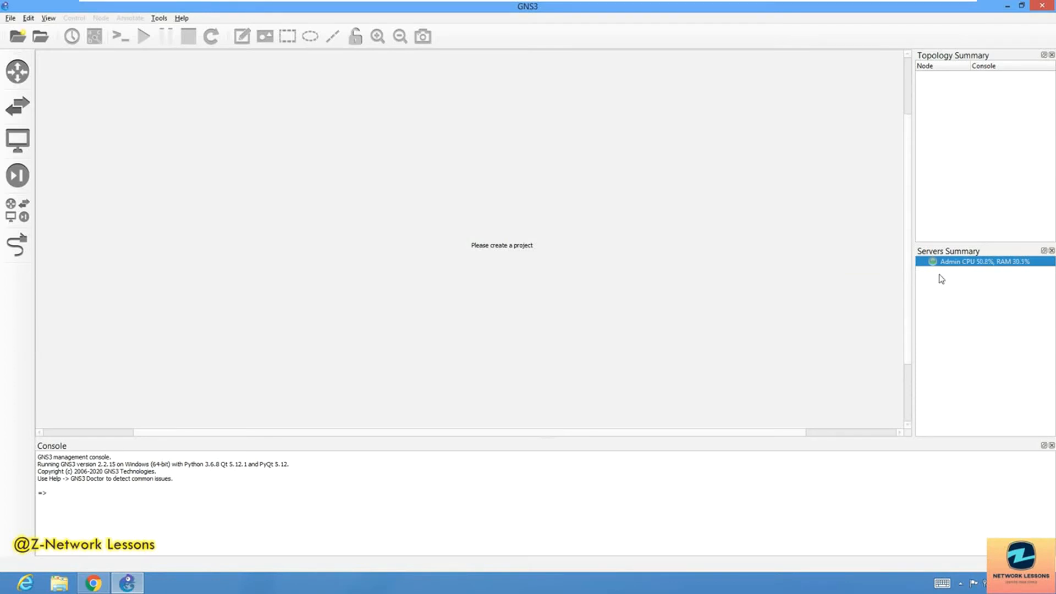
- Show the list of all devices and create a new project named Test
left_click(27, 203)
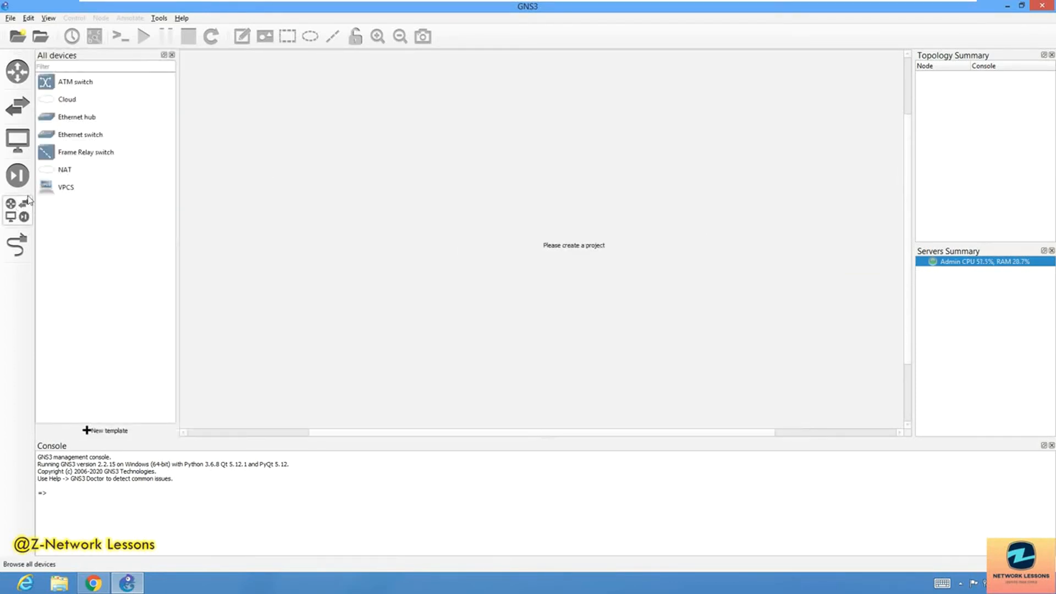
left_click(17, 37)
left_click(363, 239)
double_click(363, 239)
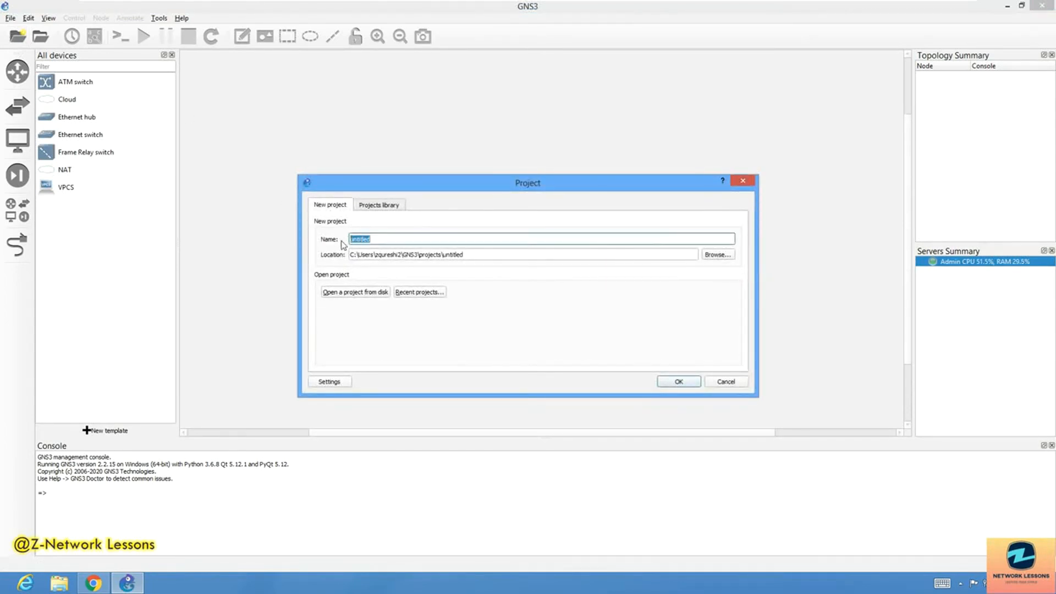
type("Test")
key("Return")
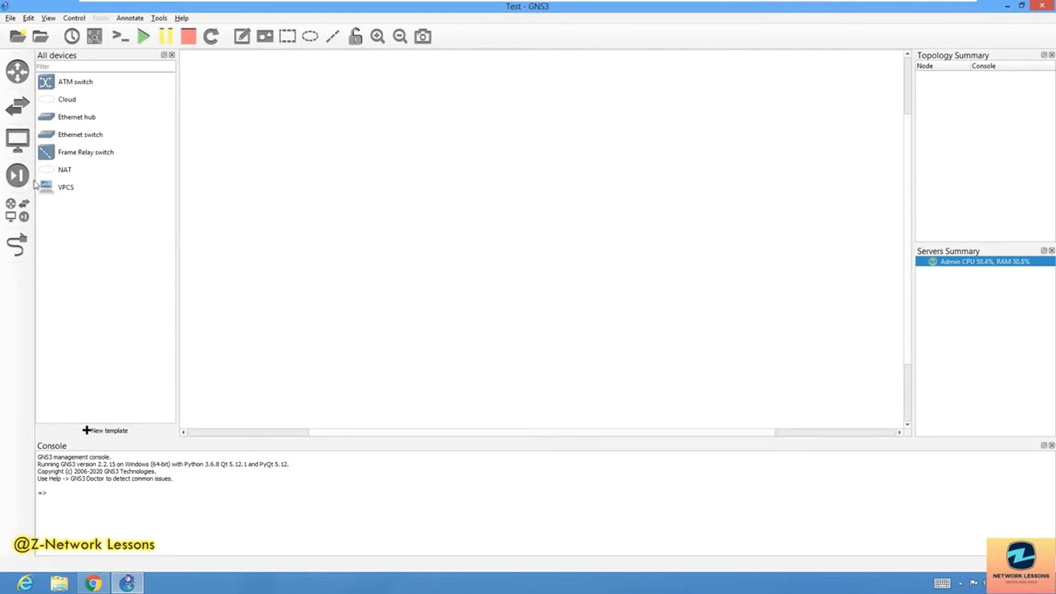
- Place two VPCS nodes side by side in the workspace with an Ethernet switch about midway between them
left_click(70, 192)
left_click_drag(70, 193, 367, 205)
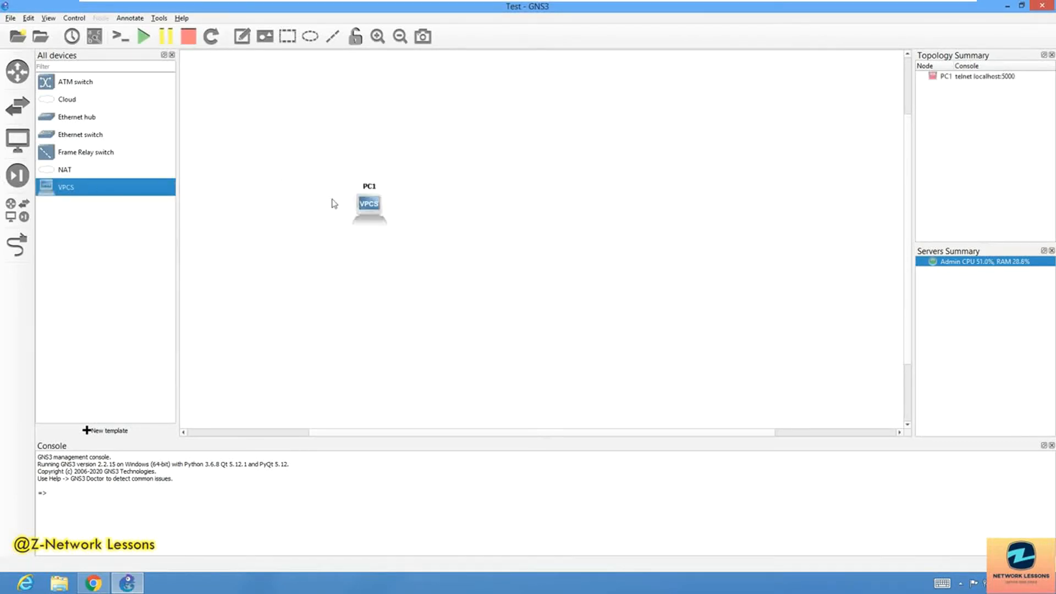
left_click_drag(109, 191, 732, 207)
left_click_drag(75, 137, 571, 222)
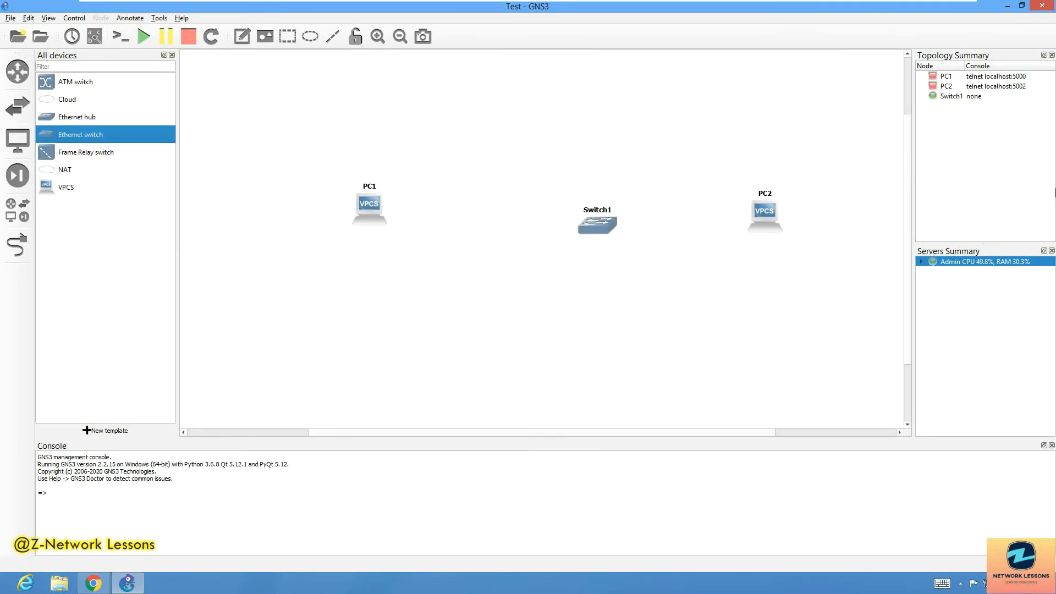
left_click(557, 221)
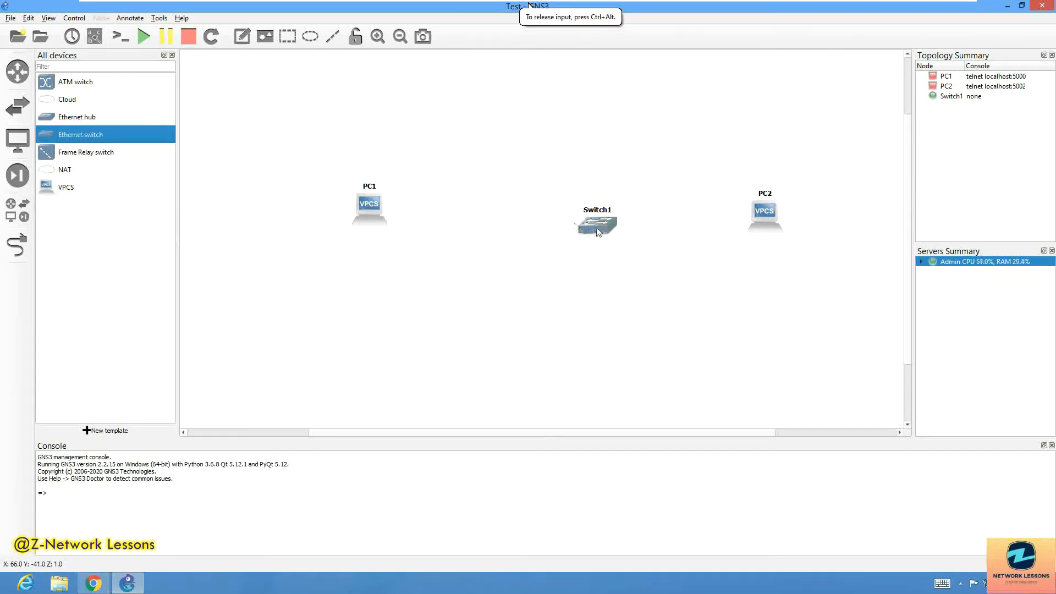
left_click_drag(596, 228, 553, 220)
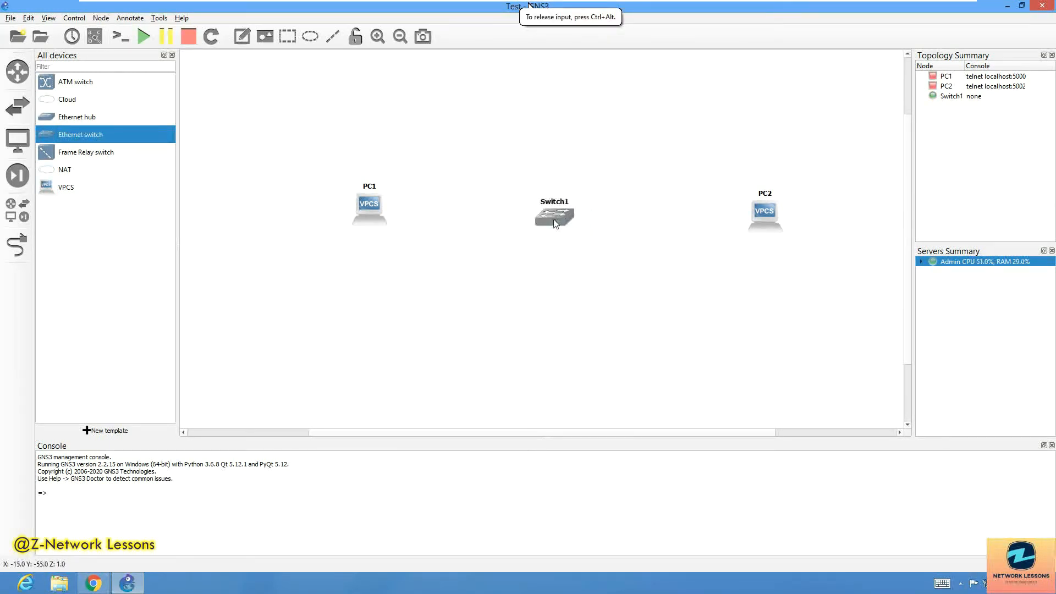
- Change PC1's symbol to the client icon from the Affinity-circle-blue set, filtering the symbols library by "client"
right_click(367, 209)
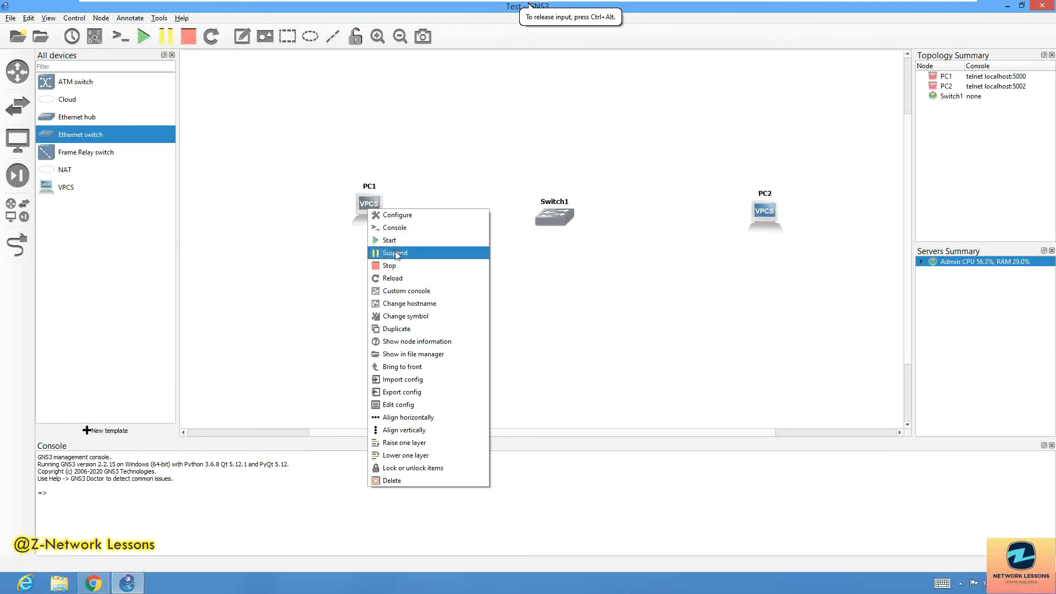
left_click(406, 317)
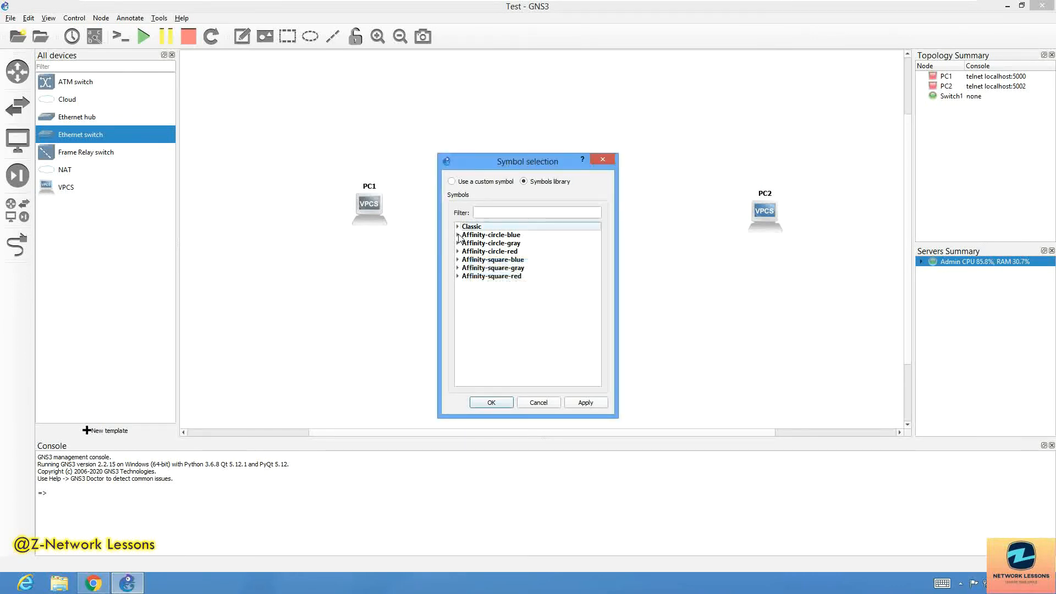
left_click(458, 235)
left_click(509, 213)
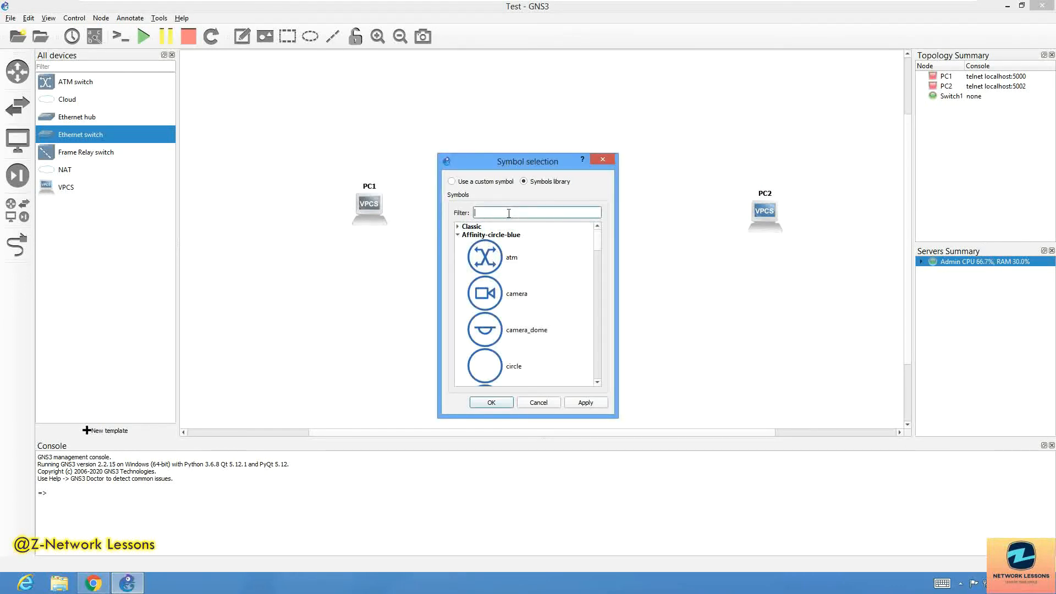
type("client")
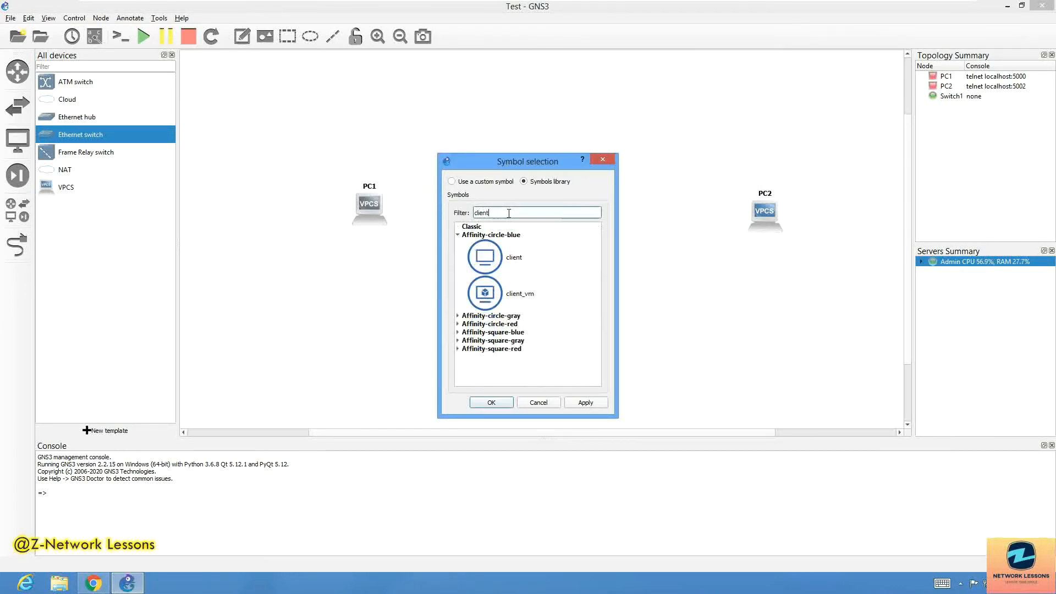
left_click(492, 268)
left_click(572, 404)
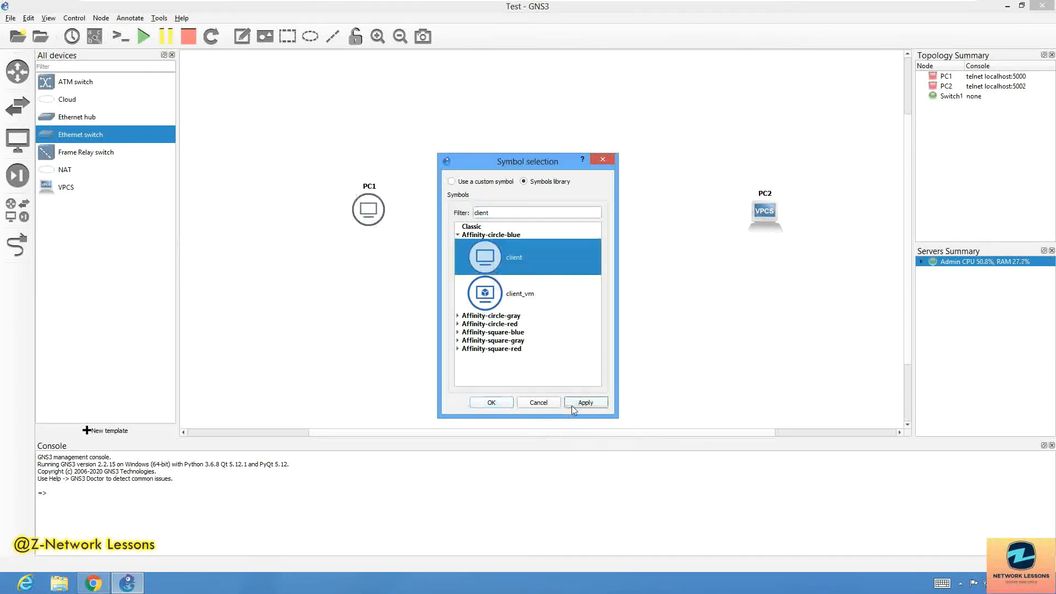
left_click(492, 402)
- Give PC2 the client symbol from the Affinity-circle-blue set, filtering the library by "client"
right_click(764, 222)
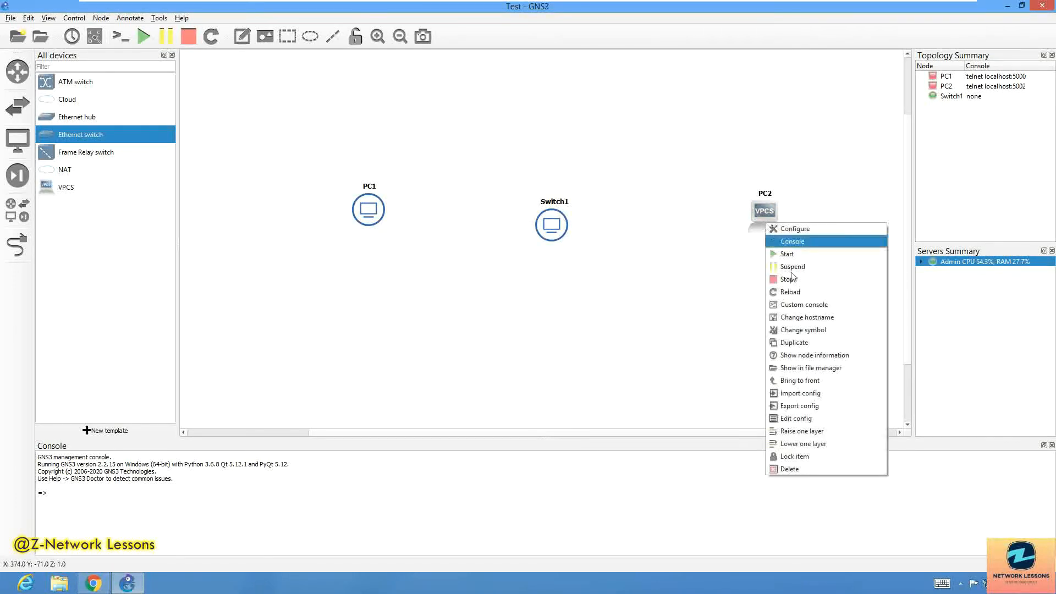
left_click(780, 330)
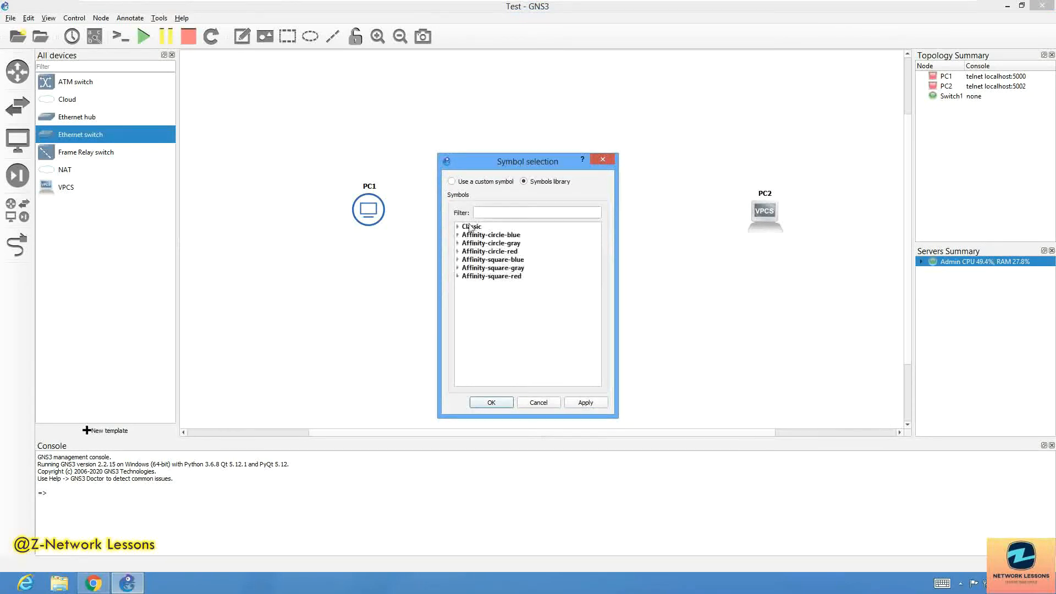
left_click(457, 234)
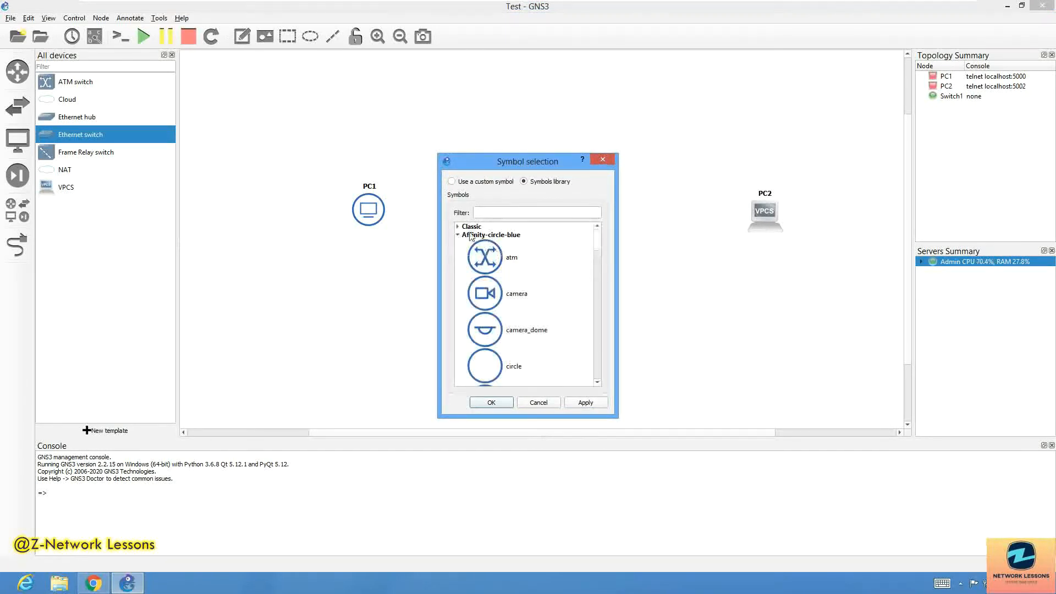
left_click(497, 212)
type("client")
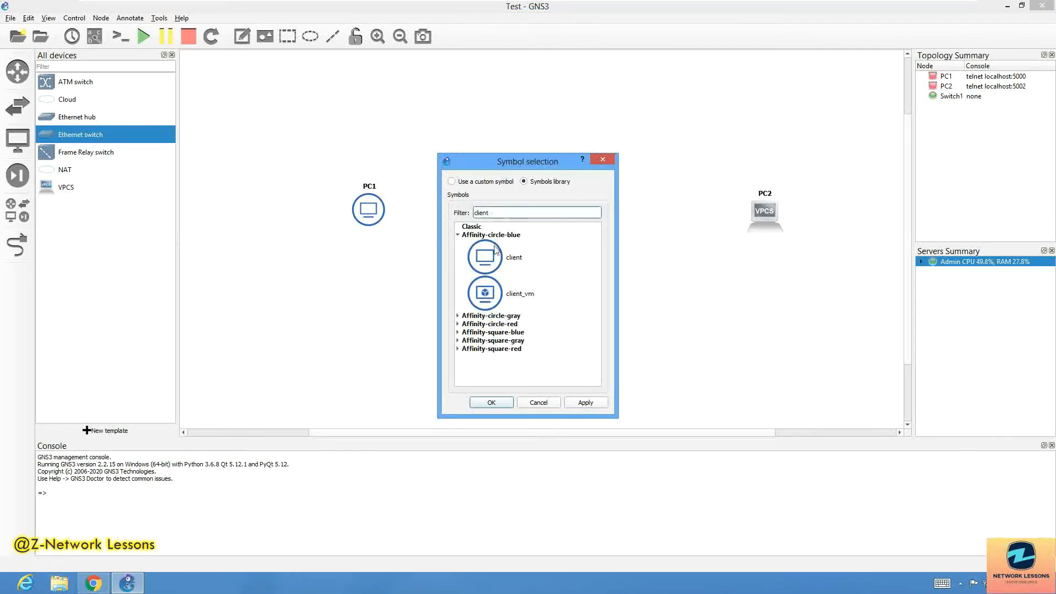
left_click(495, 249)
left_click(586, 403)
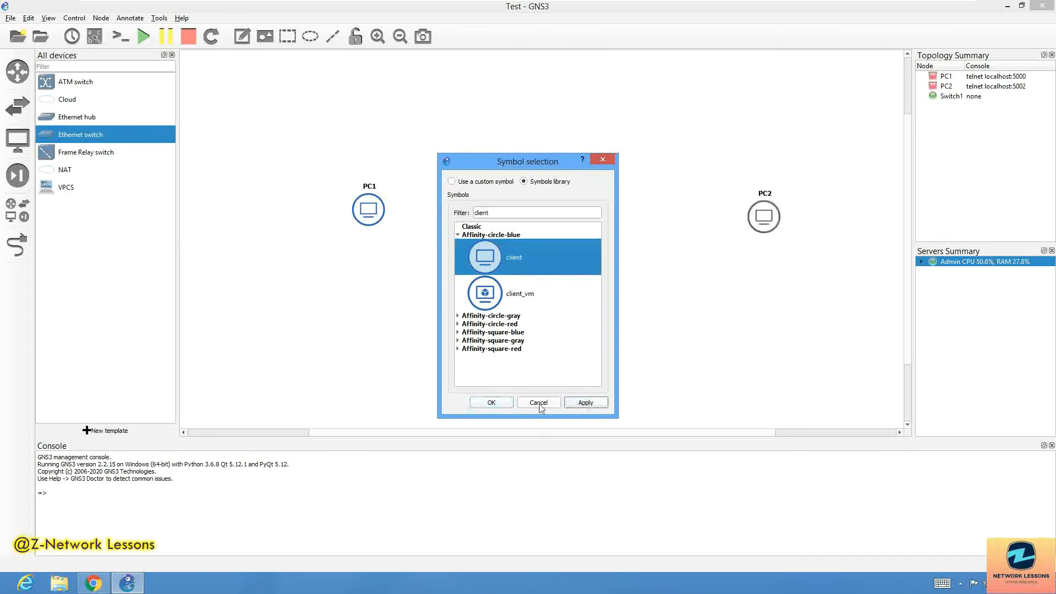
left_click(507, 405)
- Change Switch1's symbol to the switch icon from the Affinity-circle-blue set, filtering the library by "switch"
right_click(551, 223)
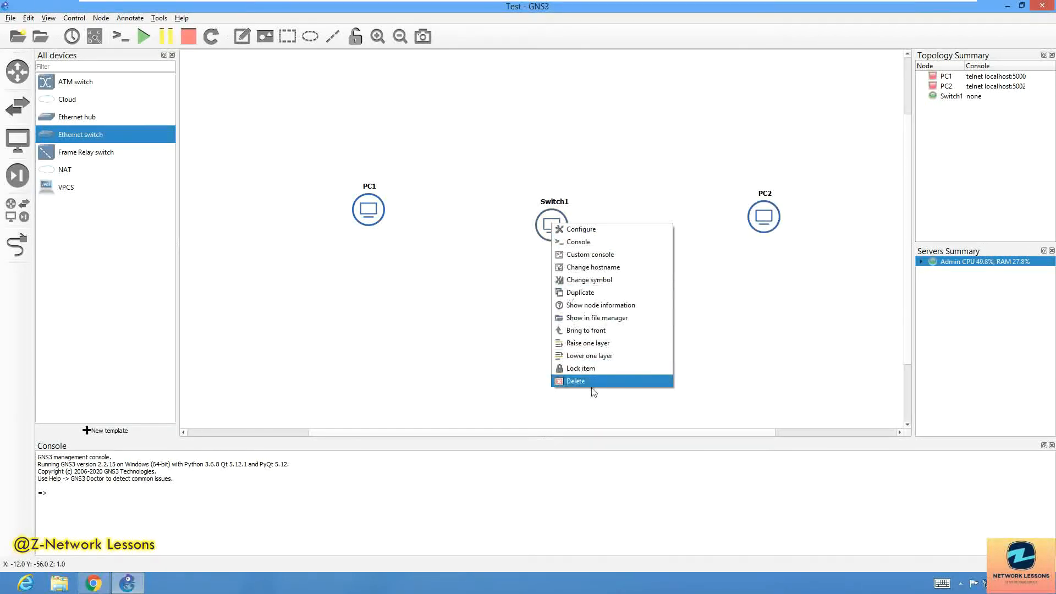
left_click(585, 280)
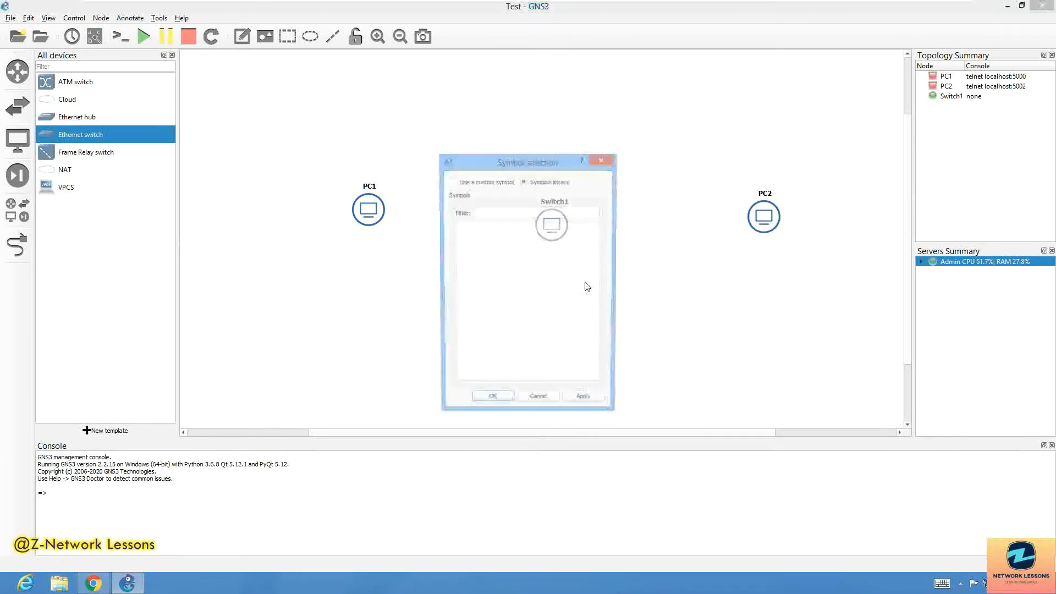
left_click(458, 235)
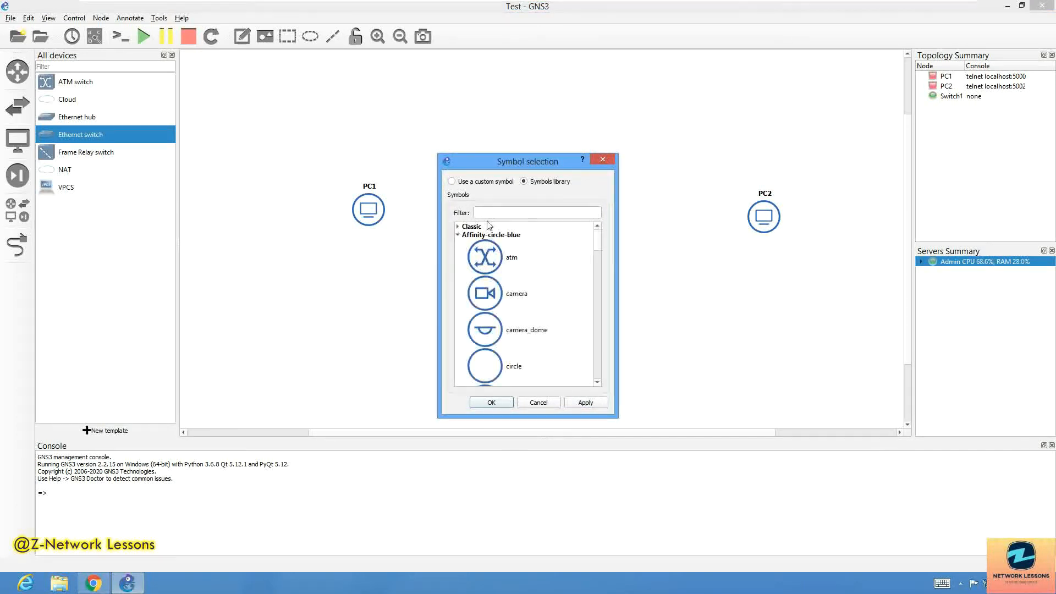
left_click(491, 215)
type("switch")
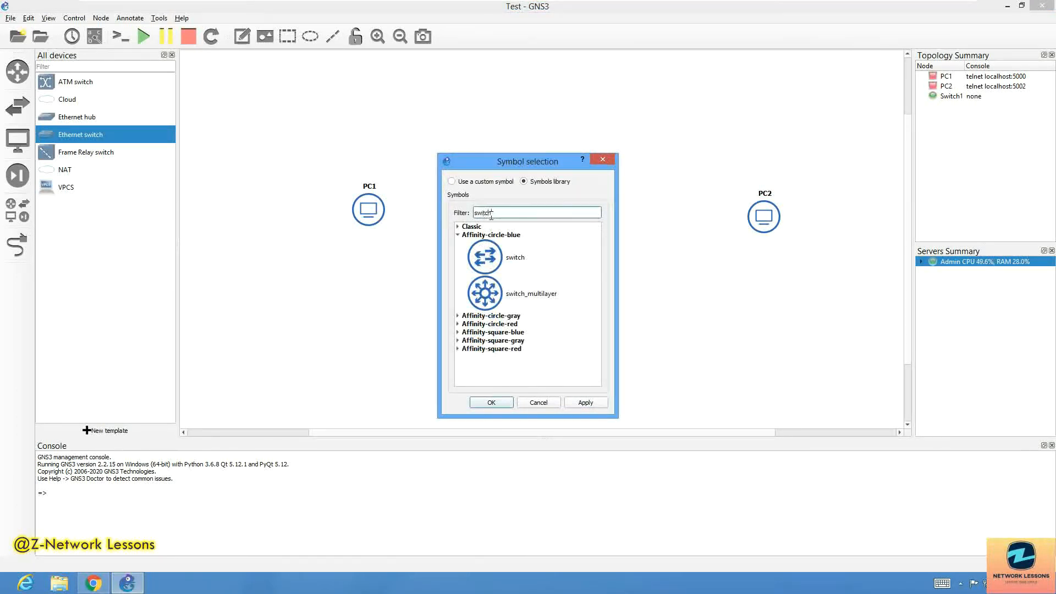
left_click(497, 262)
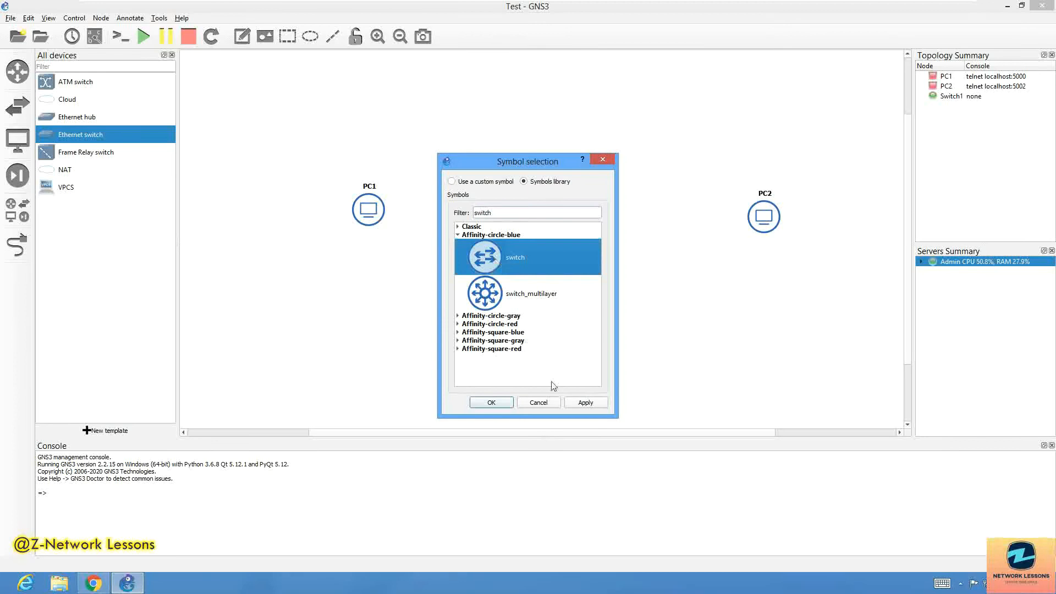
left_click(583, 403)
left_click(494, 404)
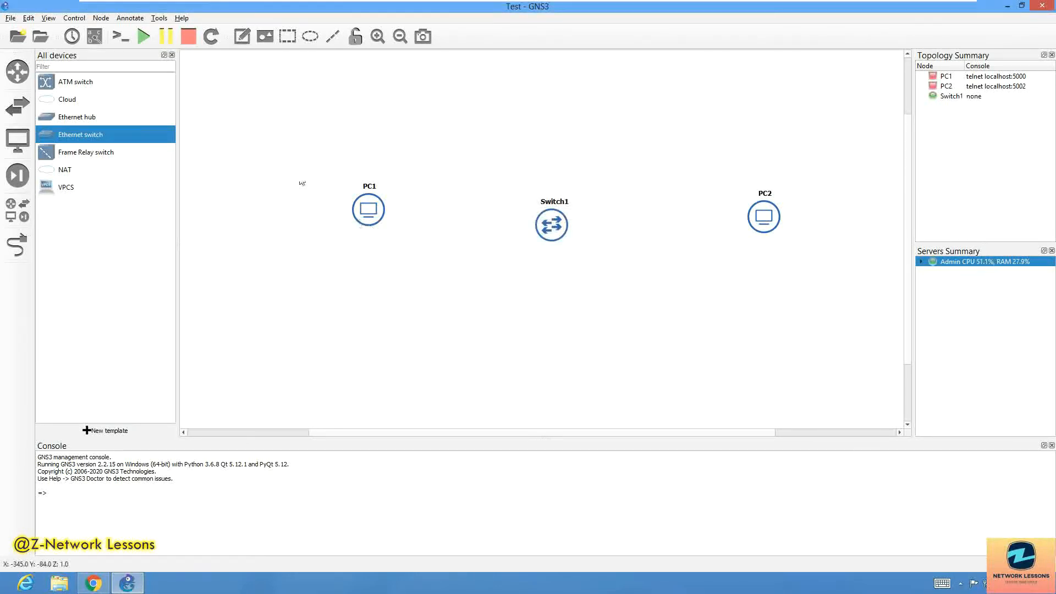
- Start adding links and connect PC1's Ethernet0 interface to a port on Switch1
left_click(17, 245)
left_click(368, 216)
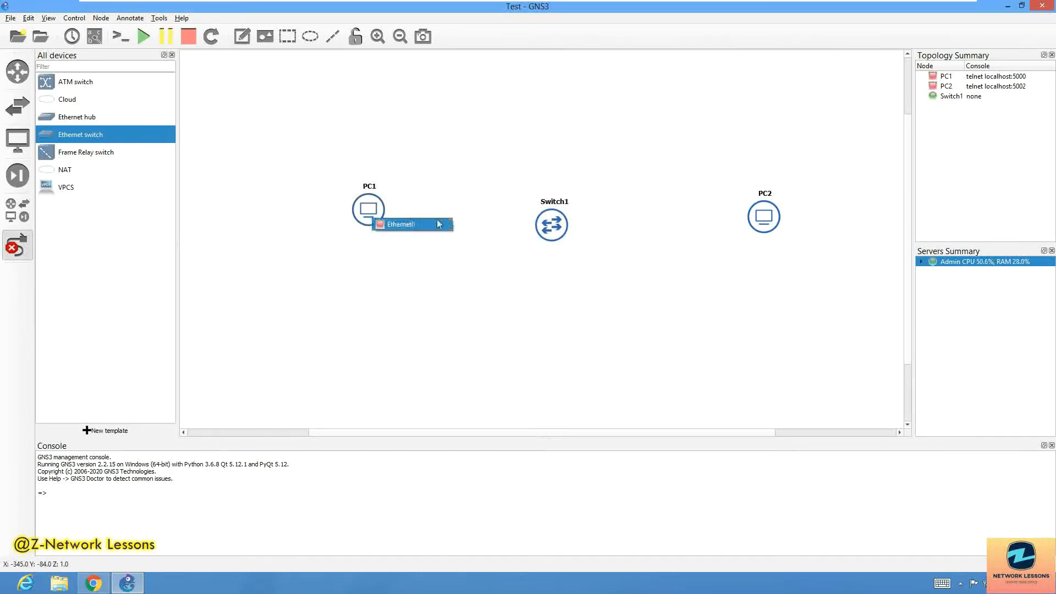
left_click(409, 223)
left_click(374, 211)
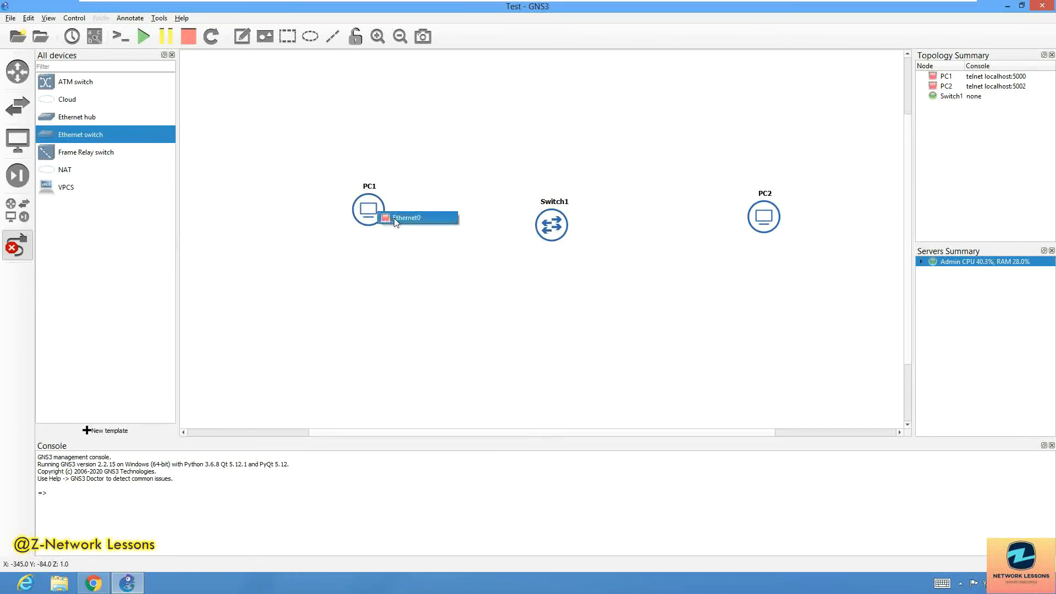
left_click(407, 219)
left_click(543, 224)
left_click(566, 229)
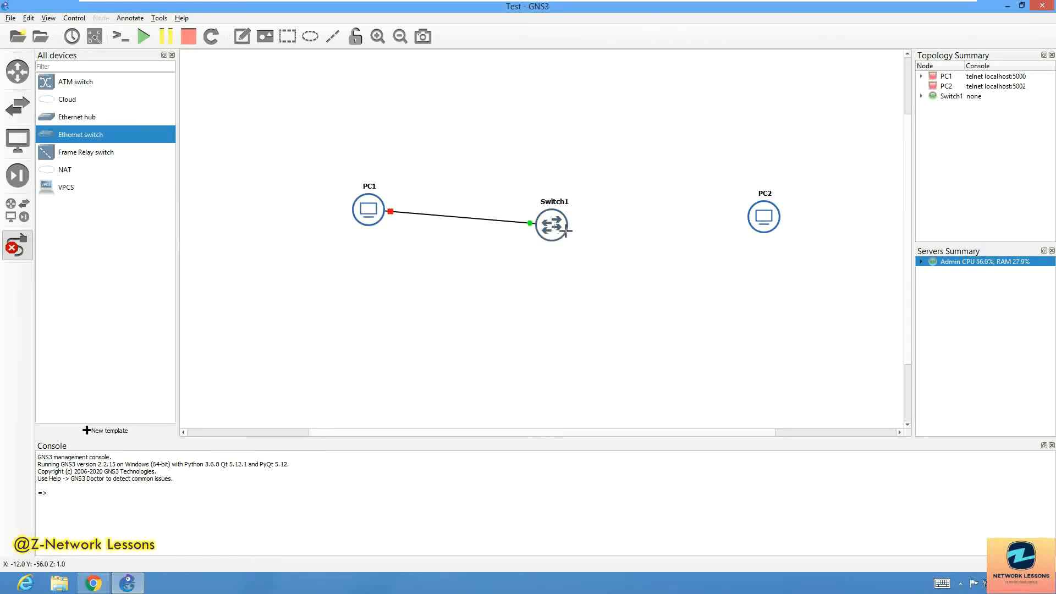
- Link another Switch1 port to PC2's Ethernet0 interface and leave link mode
left_click(567, 230)
left_click(589, 248)
left_click(765, 222)
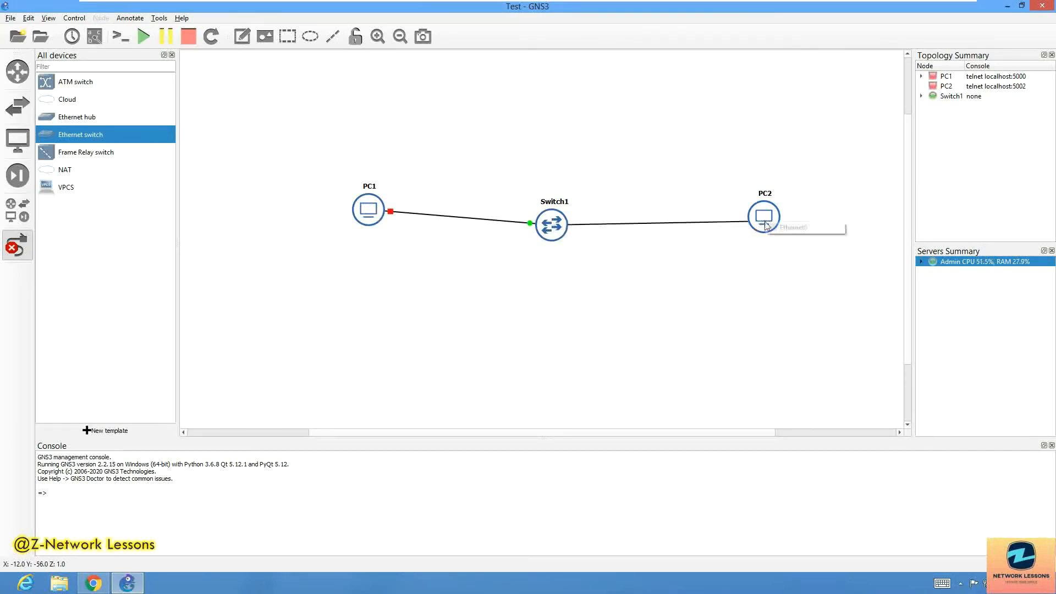
left_click(789, 230)
left_click(28, 254)
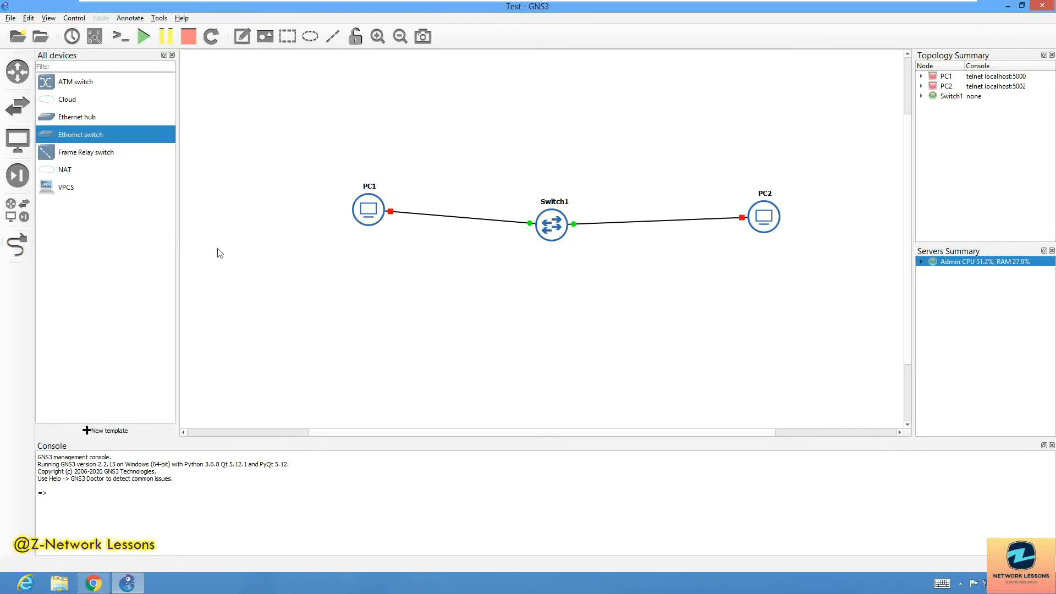
- Move PC1 and PC2 into a level row with Switch1 and start both PCs
left_click_drag(360, 210, 355, 227)
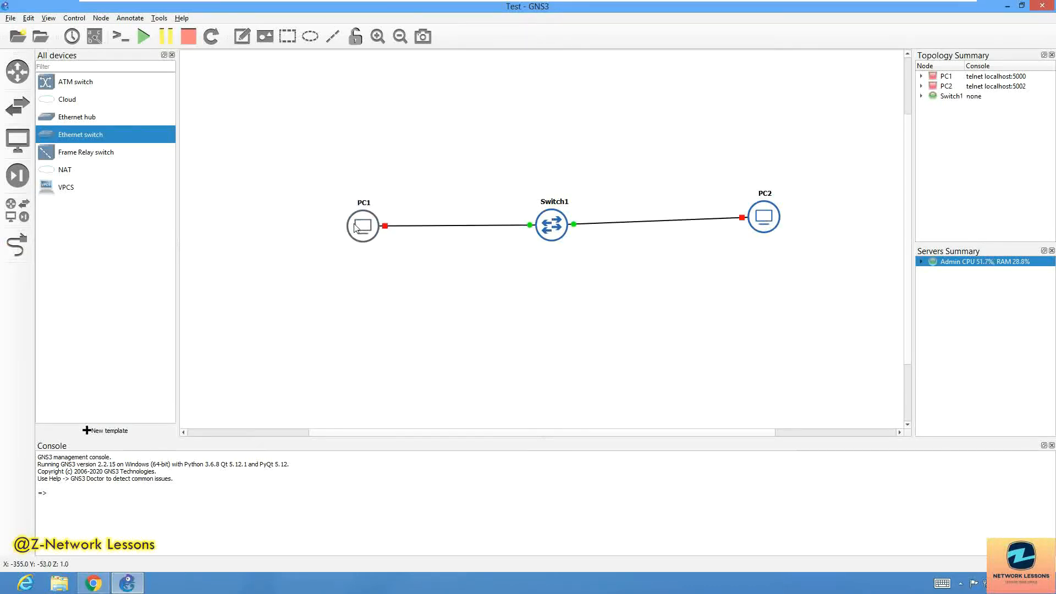
left_click_drag(763, 228, 726, 236)
right_click(373, 228)
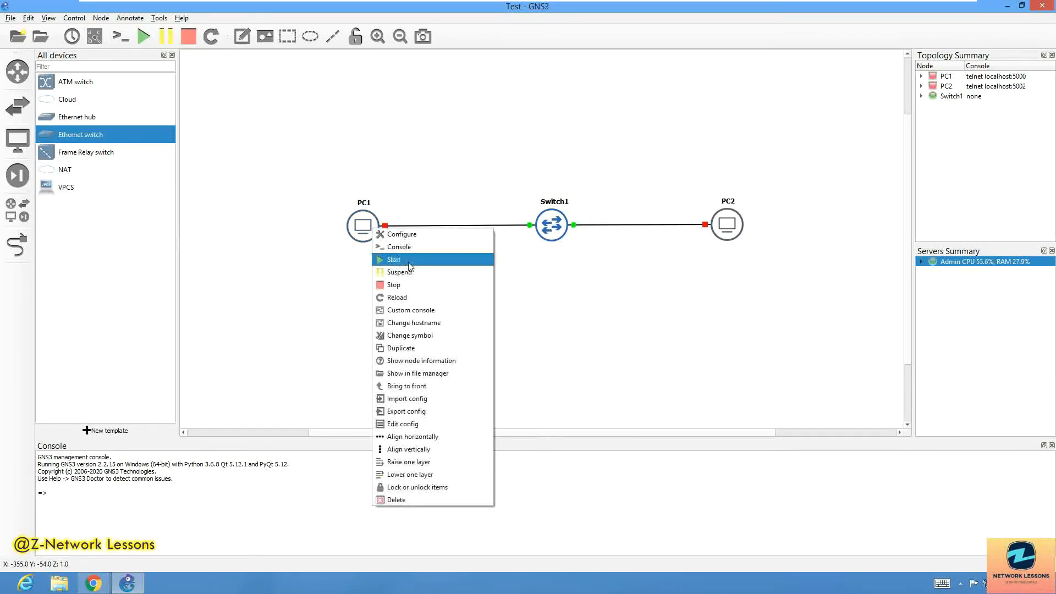
left_click(410, 264)
right_click(730, 218)
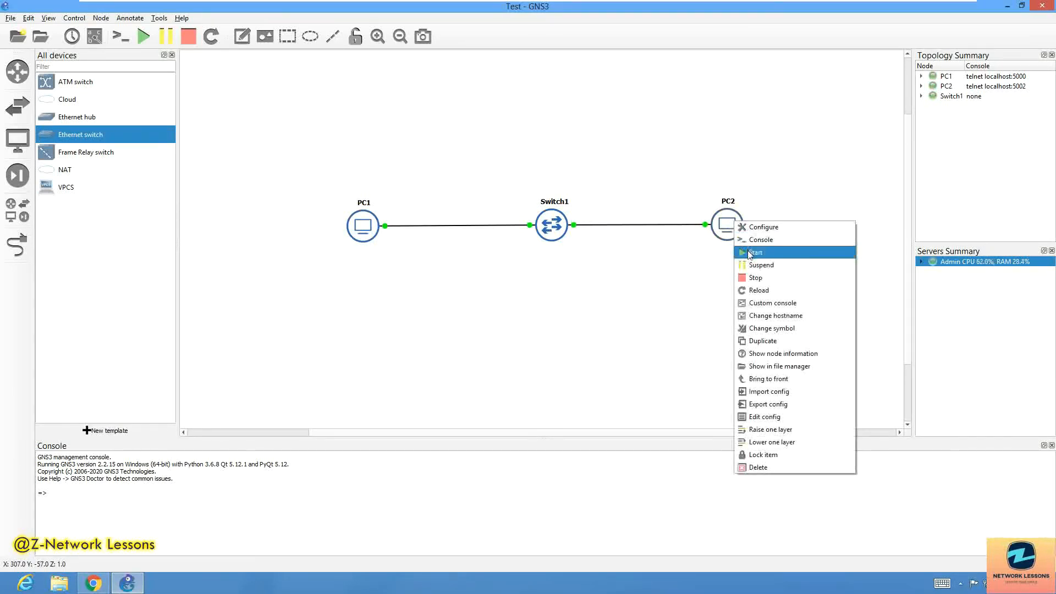
left_click(749, 253)
- Shift Switch1 slightly toward PC1, then view its port and VLAN configuration and close it
left_click_drag(545, 229, 530, 230)
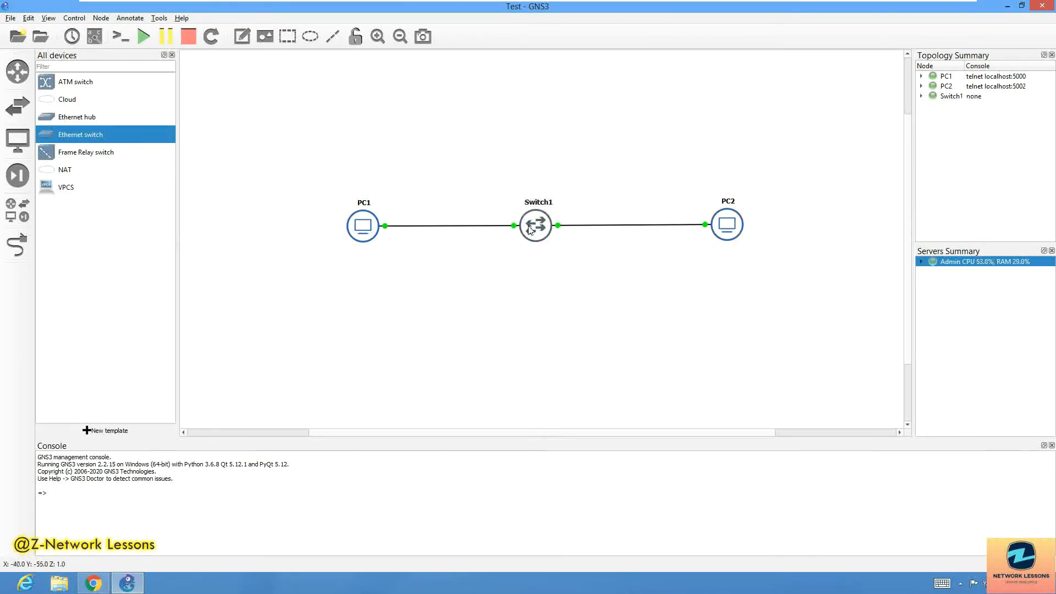
double_click(530, 230)
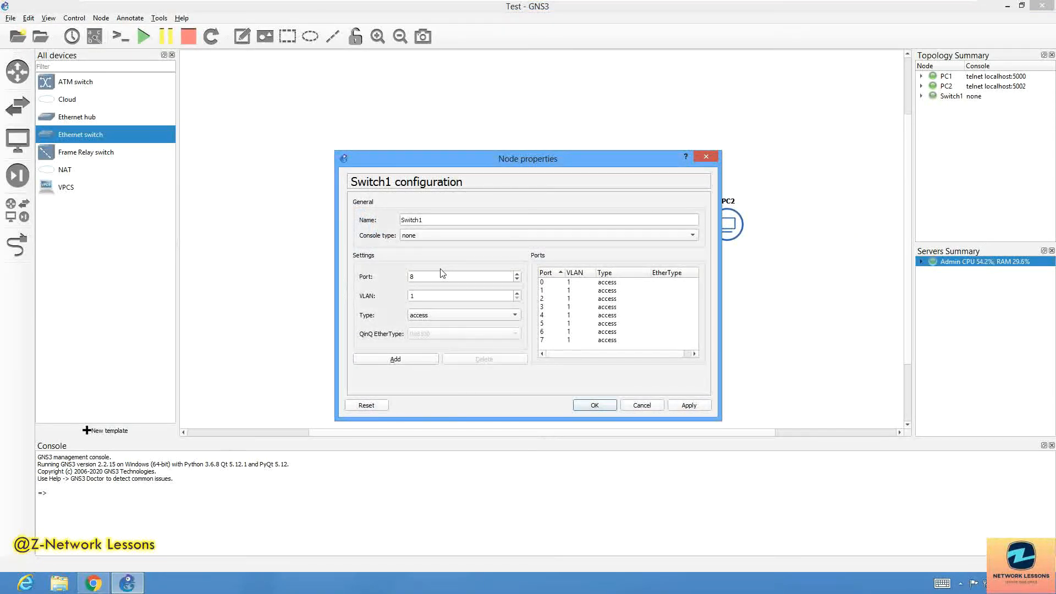
left_click(605, 408)
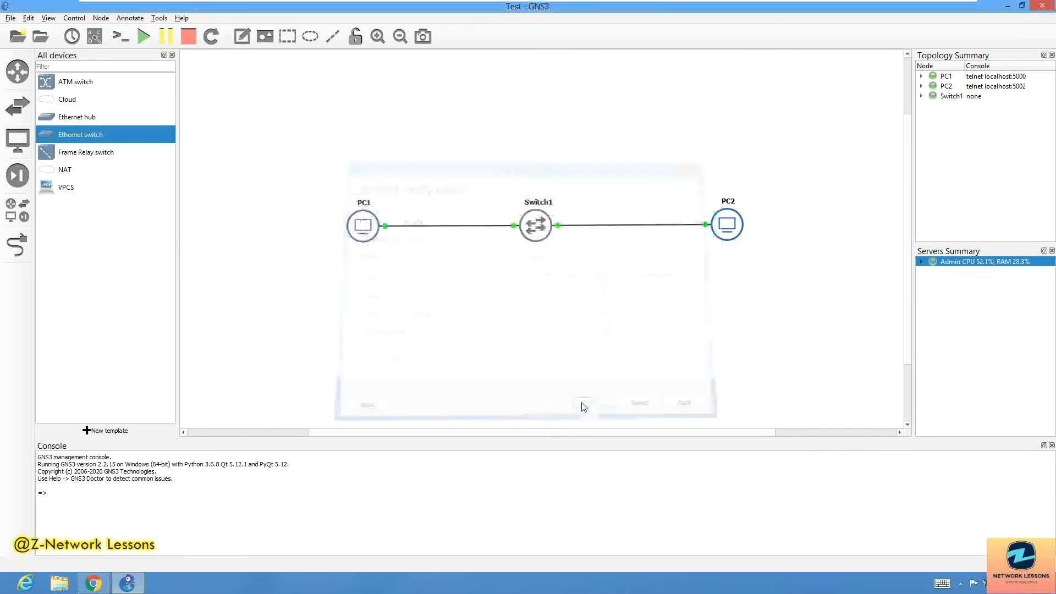
- Open PC1's console in PuTTY, closing and reopening the session twice
double_click(363, 226)
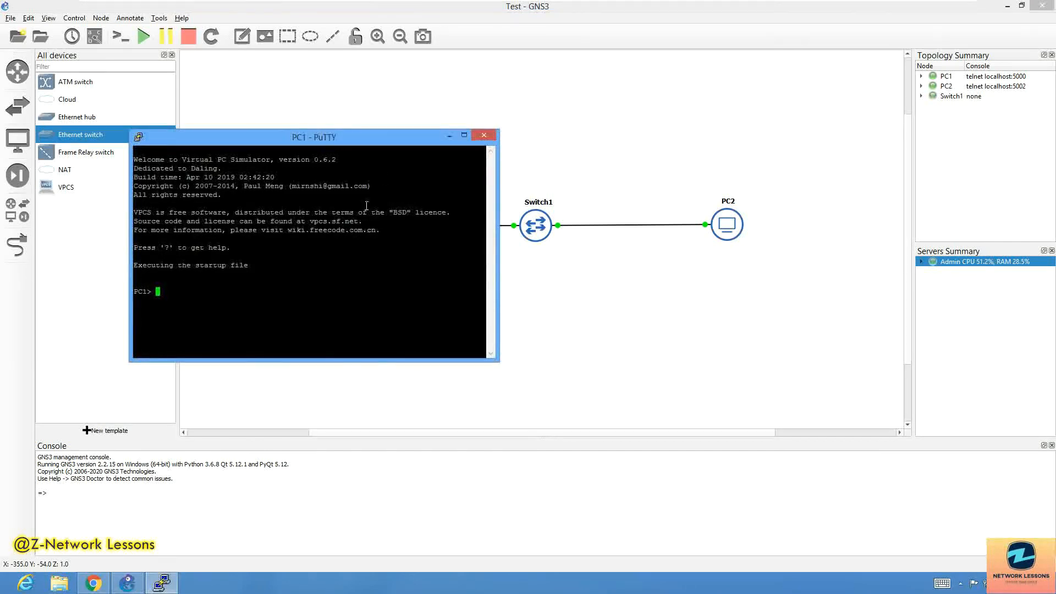
left_click(483, 134)
left_click(541, 332)
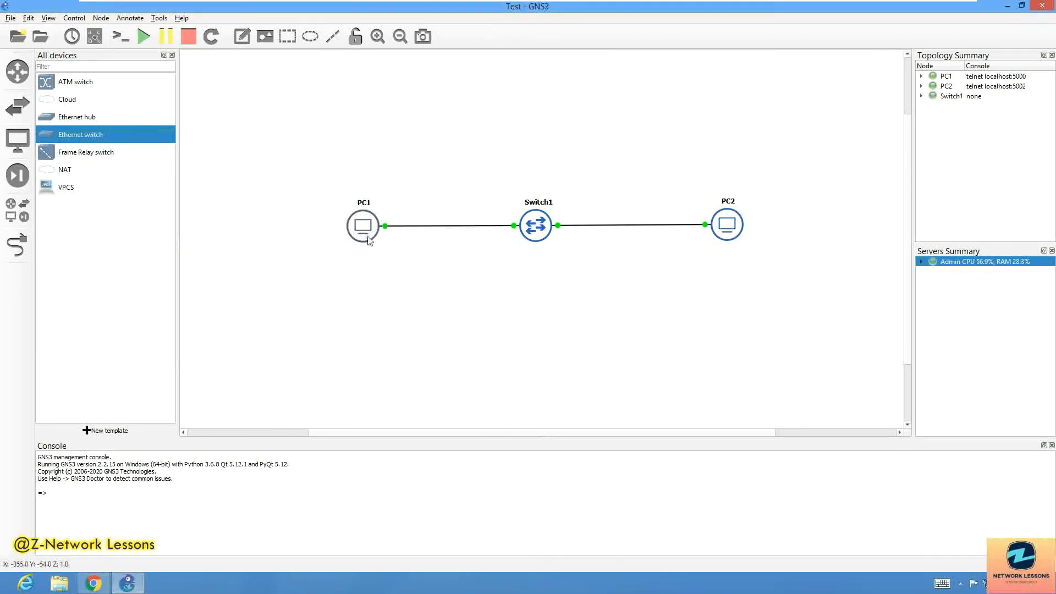
right_click(367, 236)
left_click(399, 255)
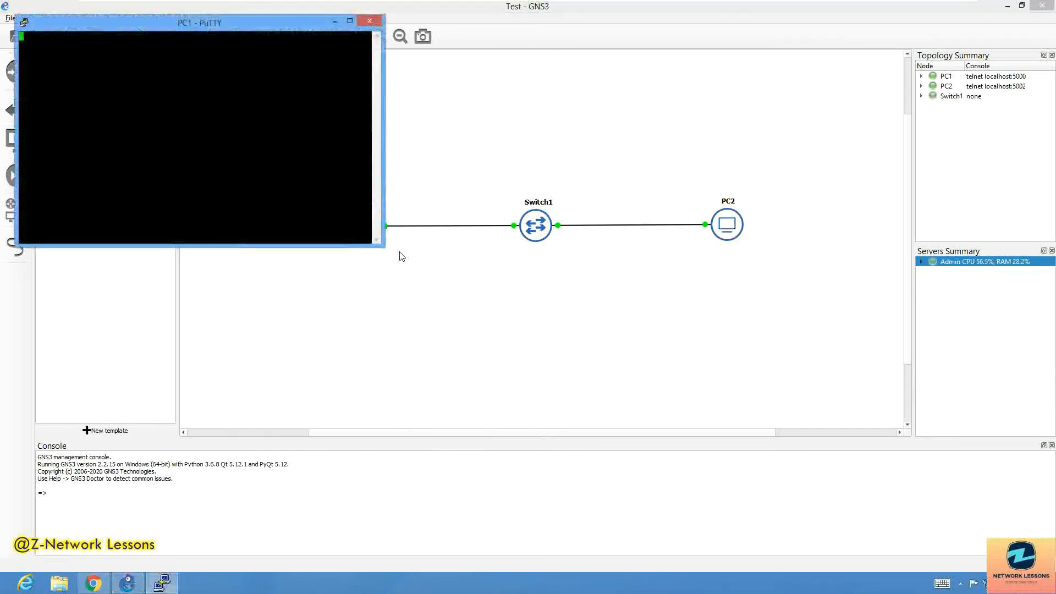
left_click(368, 22)
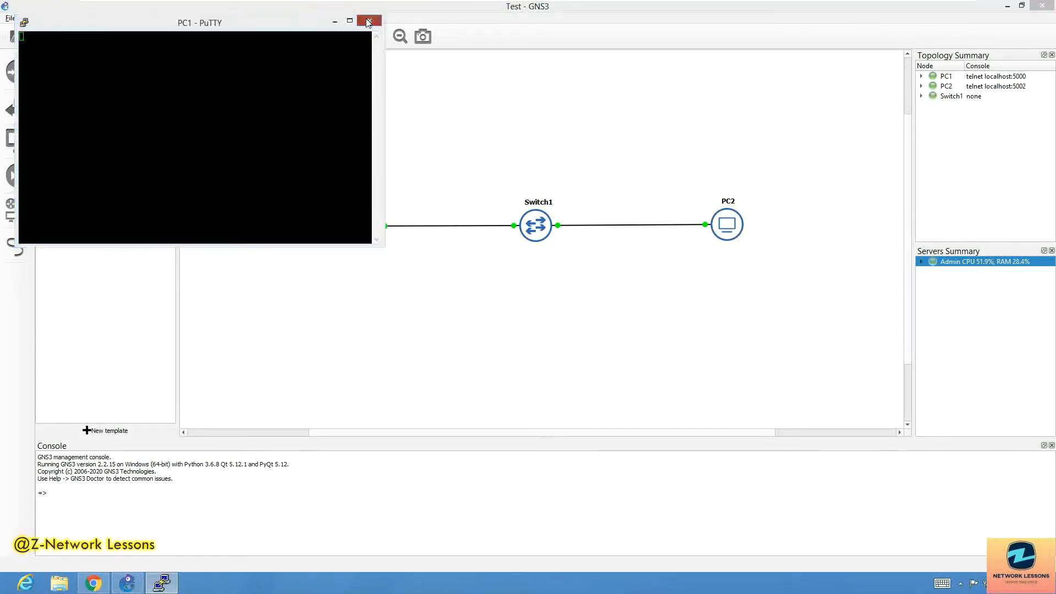
left_click(541, 332)
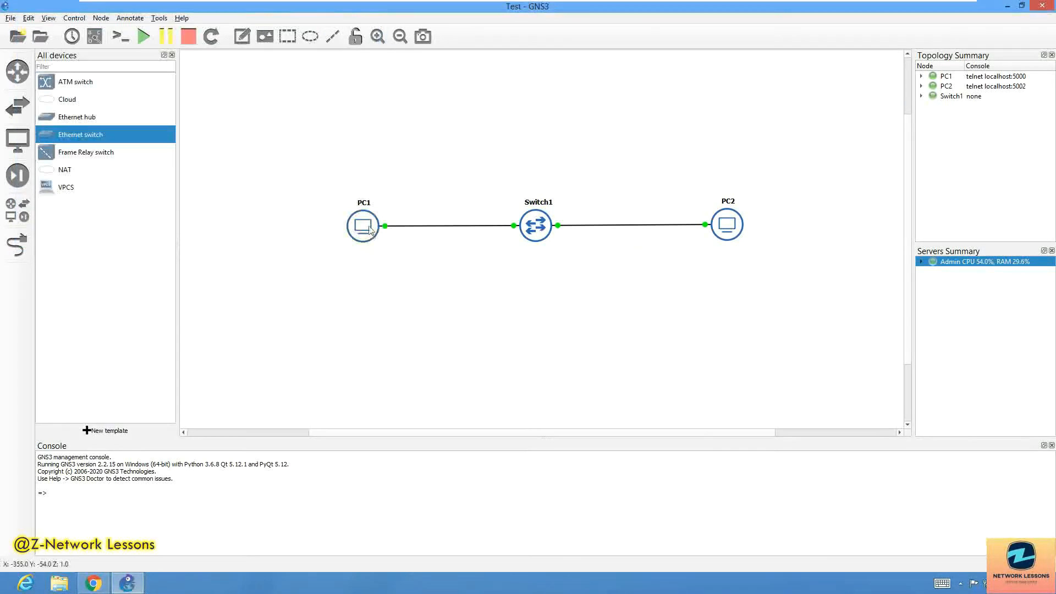
double_click(352, 222)
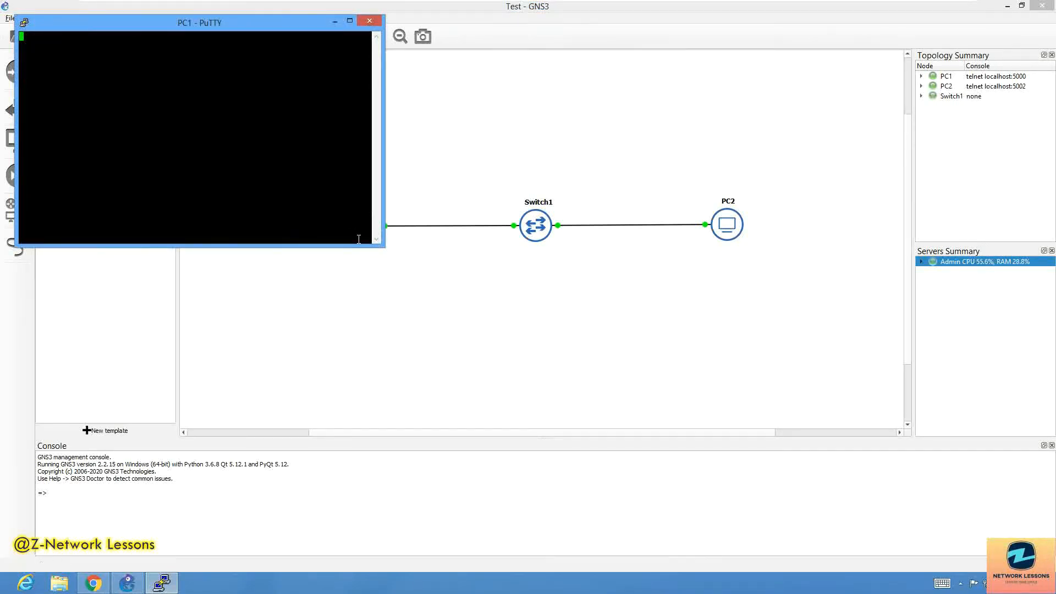
- Search the installed Windows apps for "solar" and return to the Start screen
key("super")
type("sol")
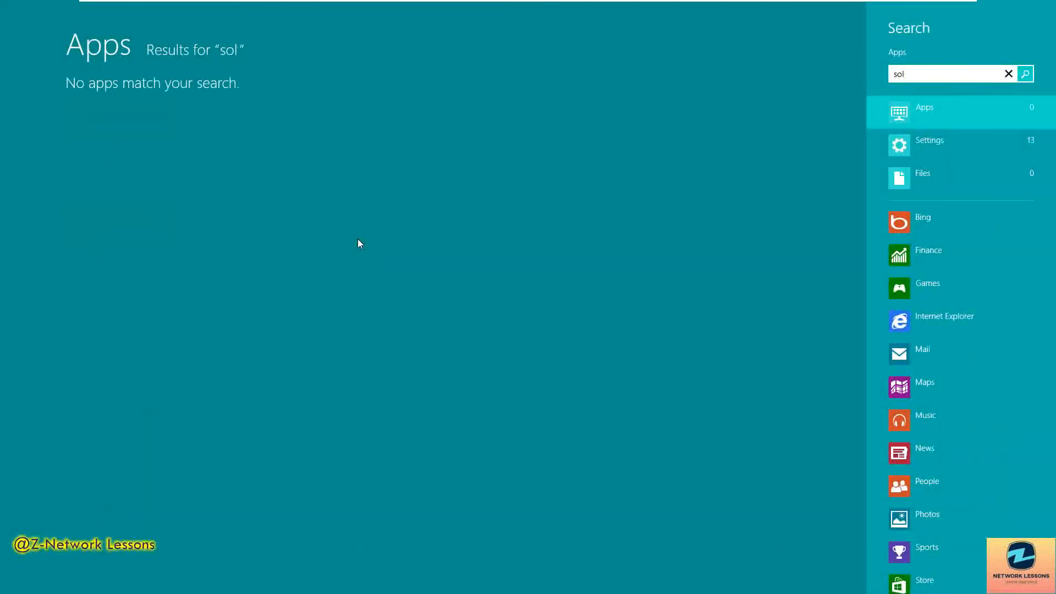
type("ar")
left_click(358, 239)
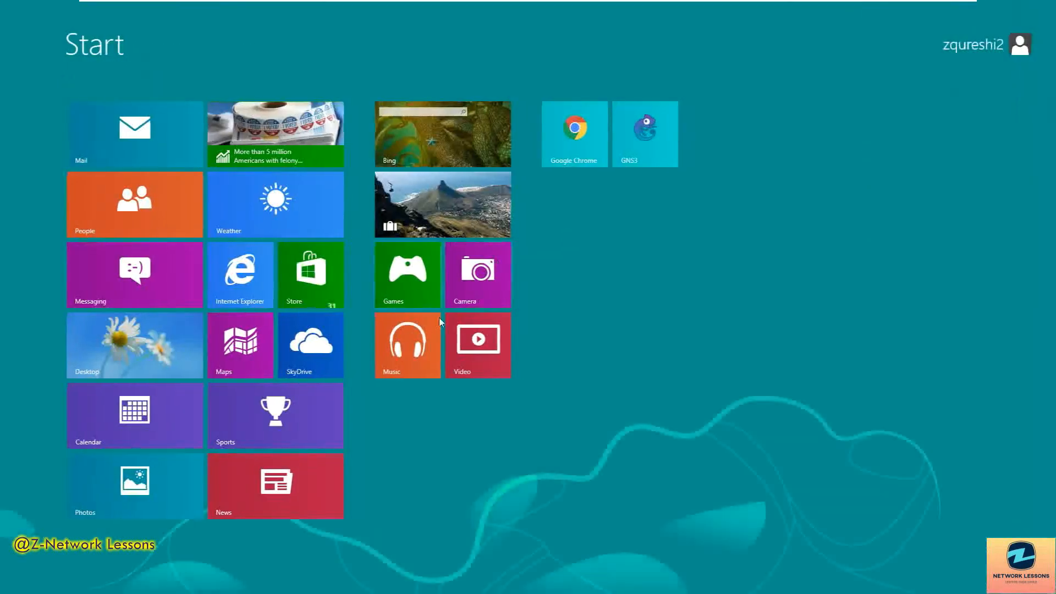
- Return to the desktop, move PC1's PuTTY window off the device list, and close its session
left_click(131, 353)
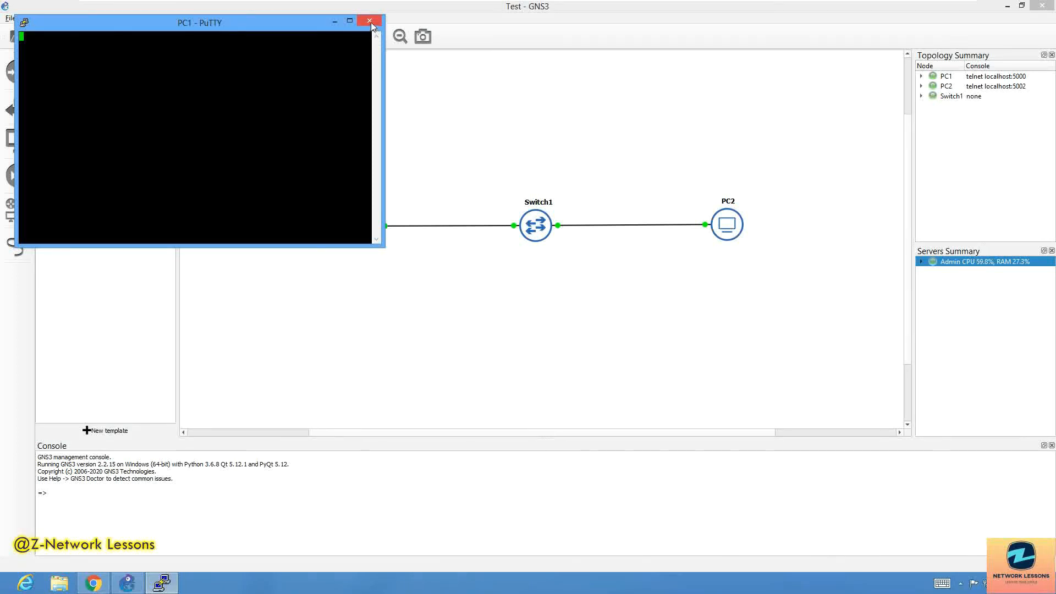
left_click_drag(256, 32, 347, 137)
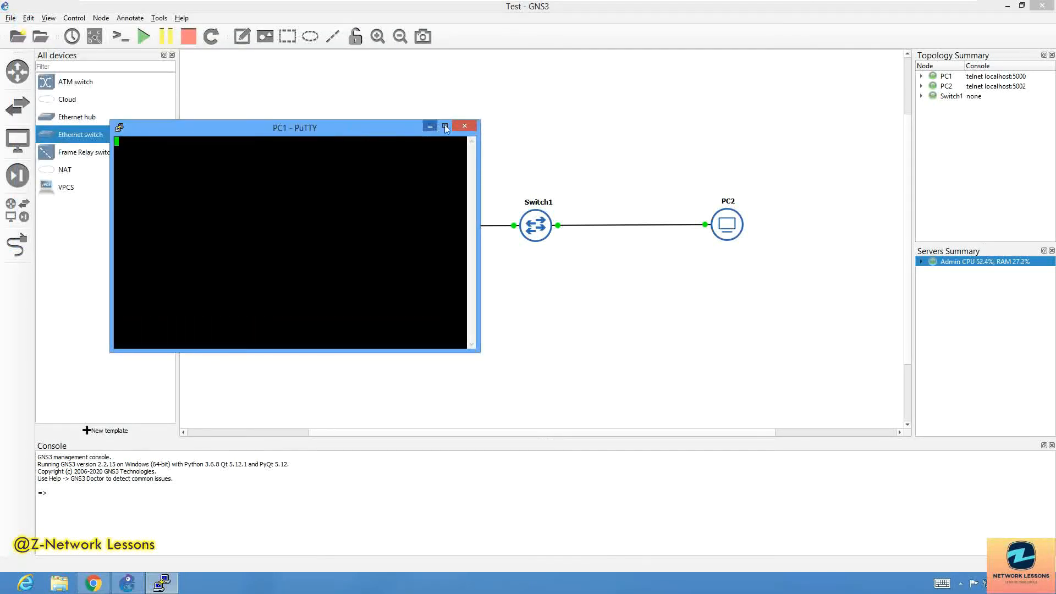
left_click(464, 128)
left_click(545, 333)
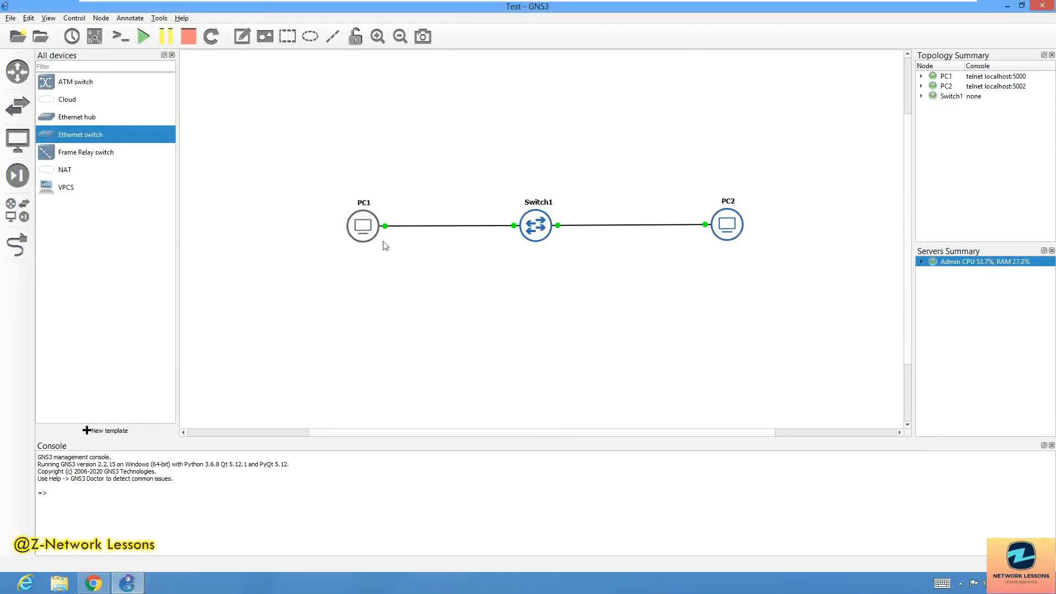
- Open the consoles of PC1 and PC2 and move PC2's window over to the PC2 side of the topology
double_click(363, 225)
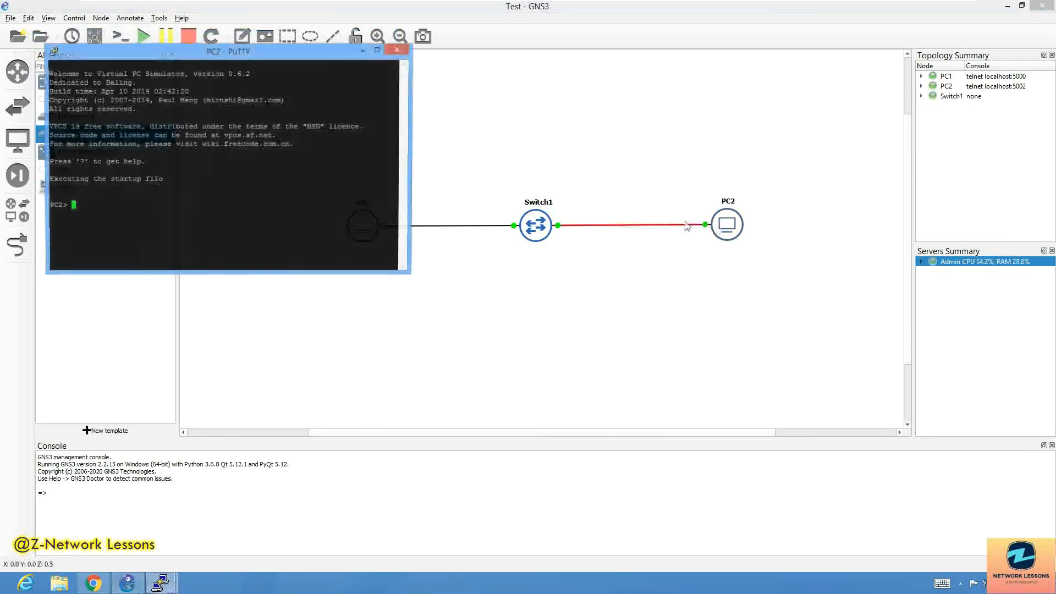
left_click_drag(206, 55, 613, 68)
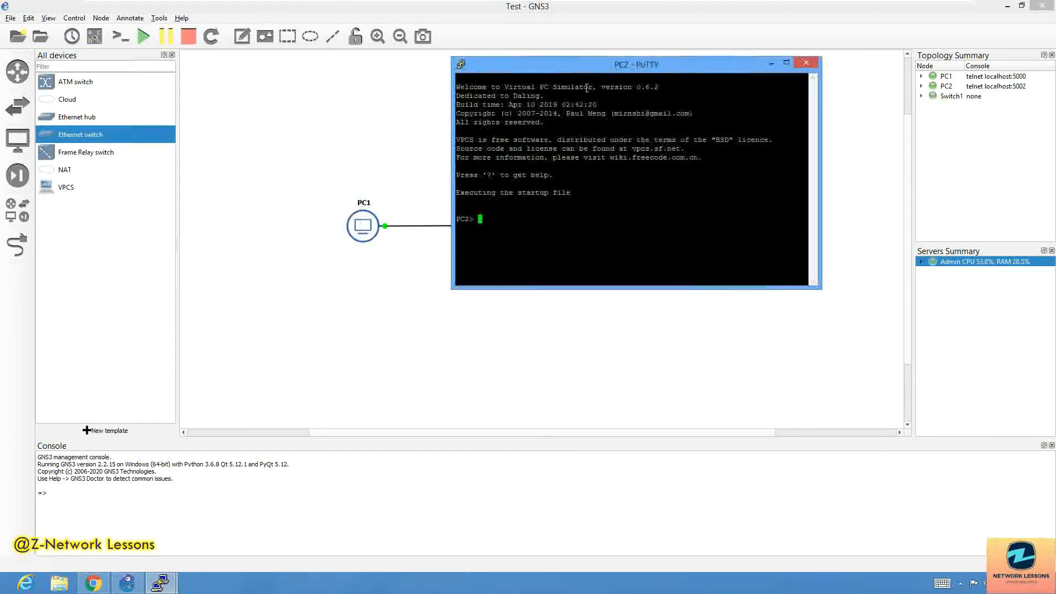
- Bring PC1's console forward and assign it IP address 10.1.1.1 with mask 255.255.255.0
mouse_move(165, 581)
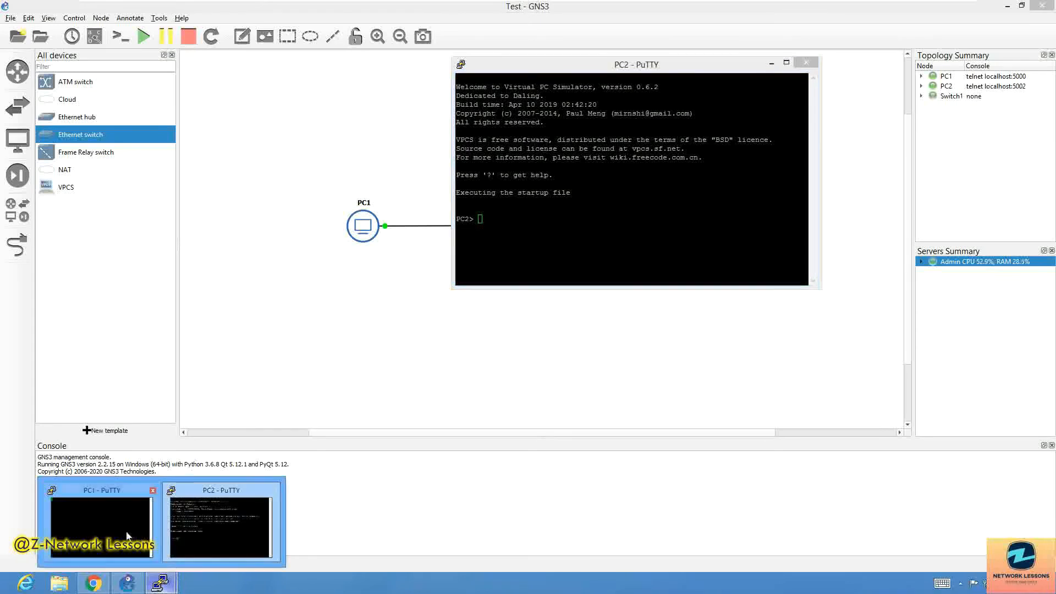
left_click(130, 528)
key("Return")
key("Return")
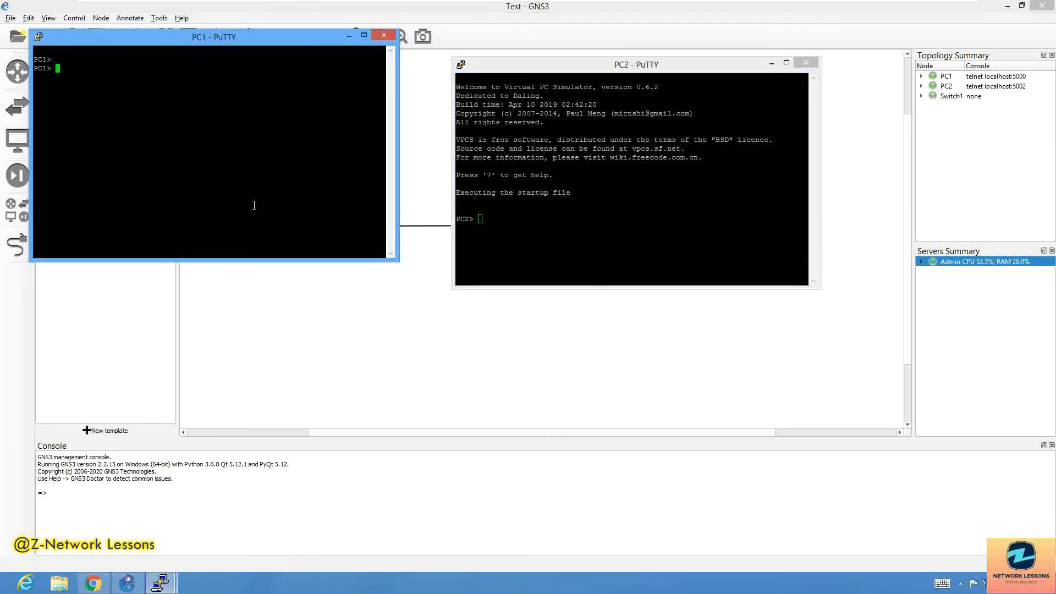
type("ip 10.1.1.1 255.255.255.0")
key("Return")
- In PC2's console, assign IP address 10.1.1.2 with mask 255.255.255.0
left_click(570, 204)
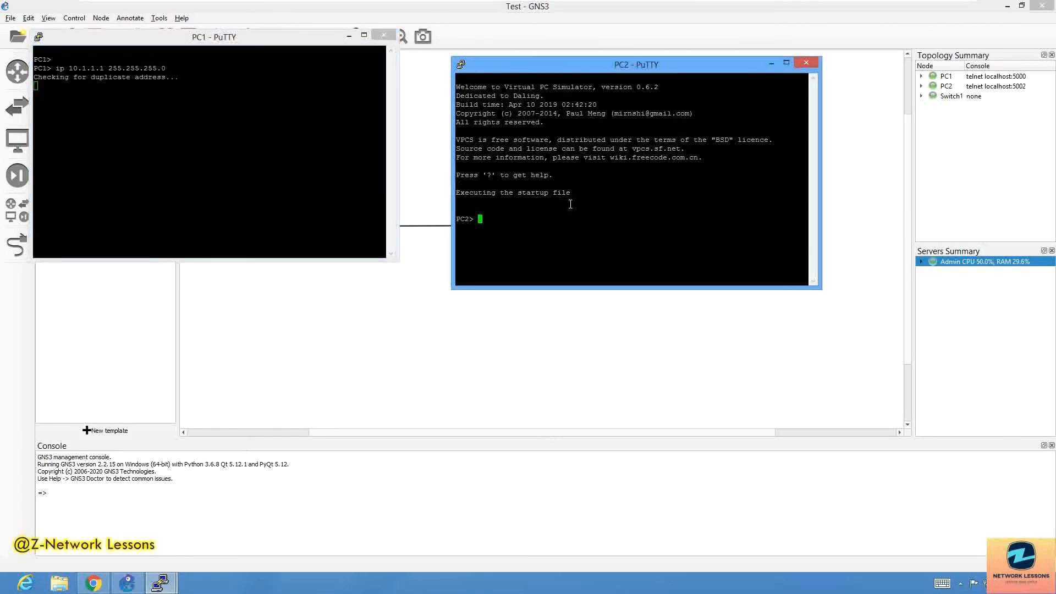
type("ip 10")
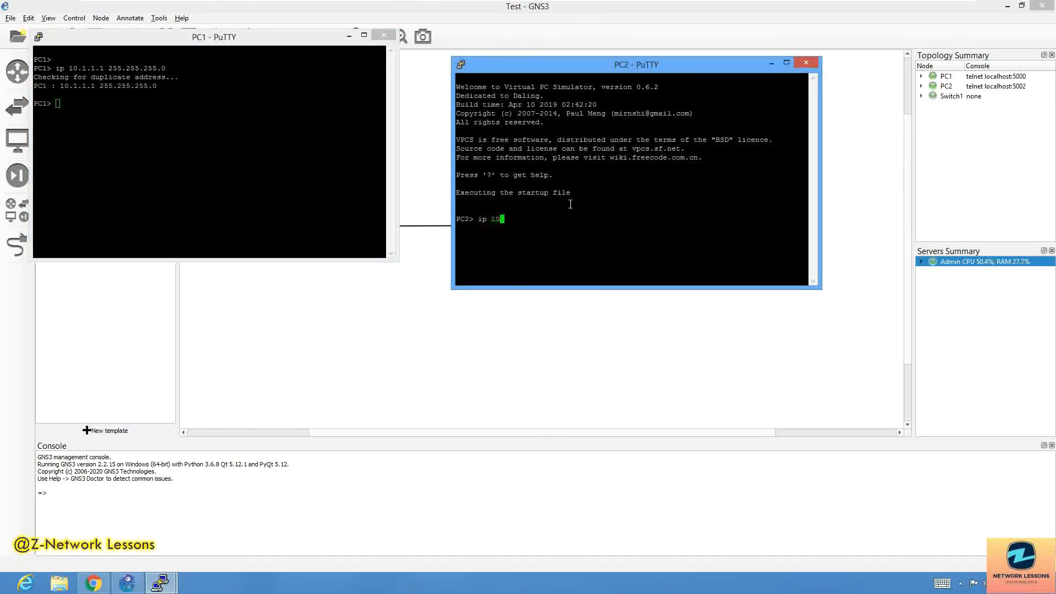
type(".1.1.12 255.255.255.0")
key("Return")
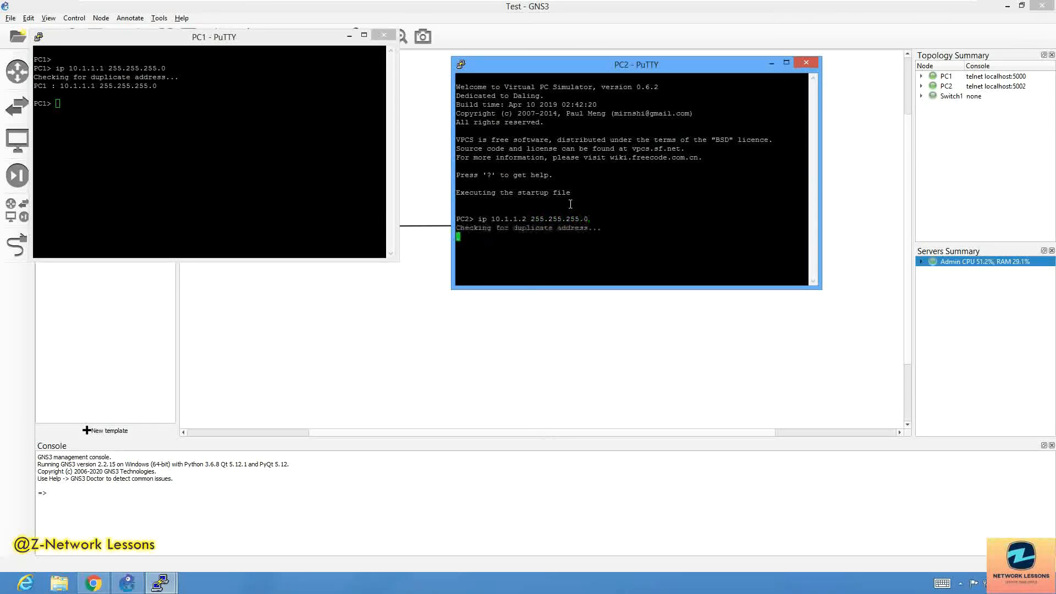
- Test connectivity by pinging 10.1.1.2 from PC1's console
left_click(187, 137)
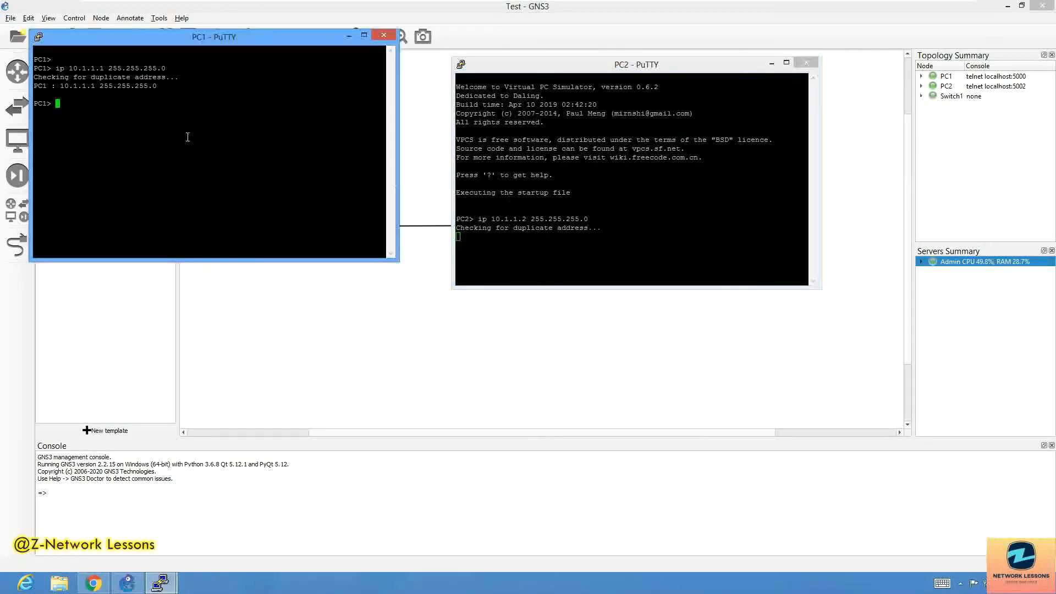
type("ping")
type("10.")
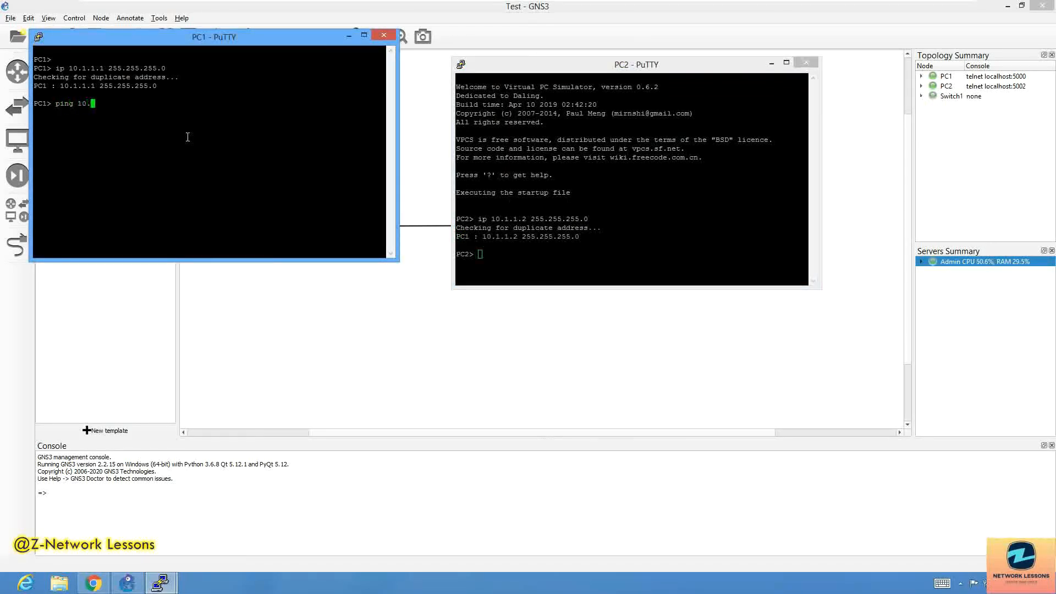
type("1.1.2")
key("Return")
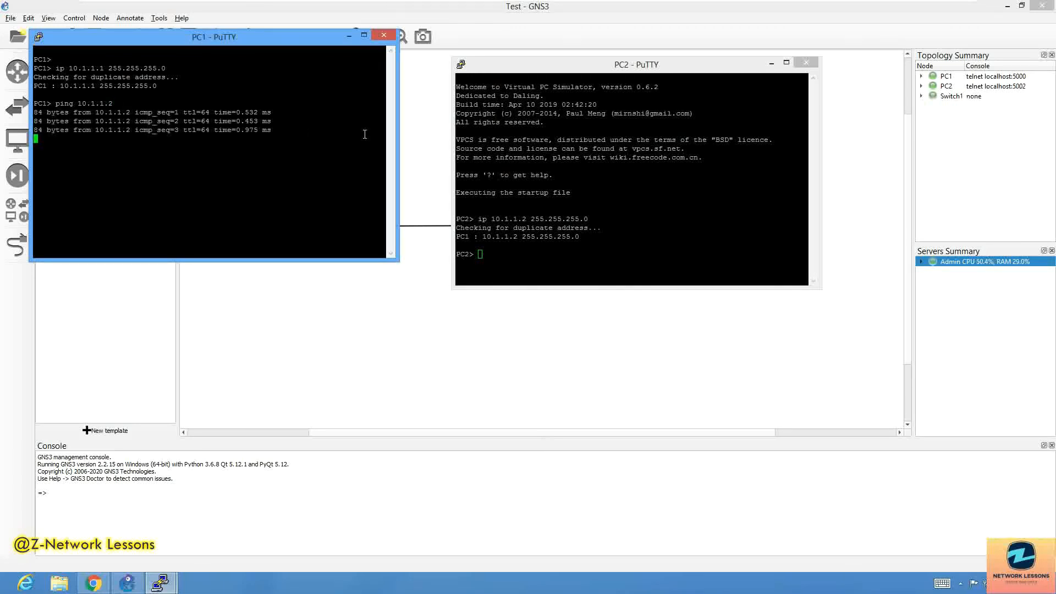
- Close the PuTTY sessions of PC1 and PC2, confirming each exit
left_click(383, 35)
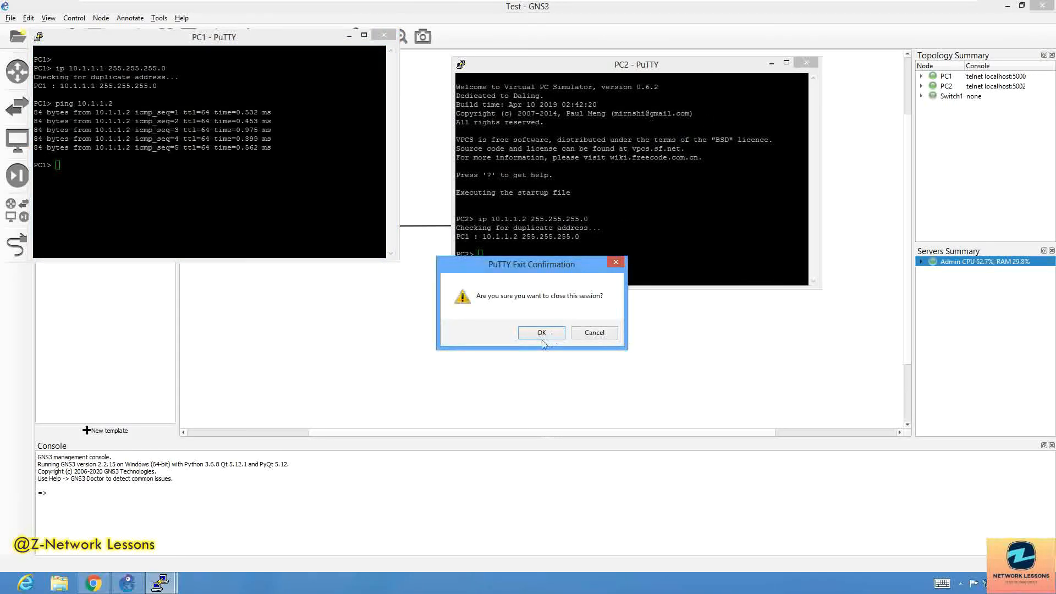
left_click(542, 339)
left_click(802, 64)
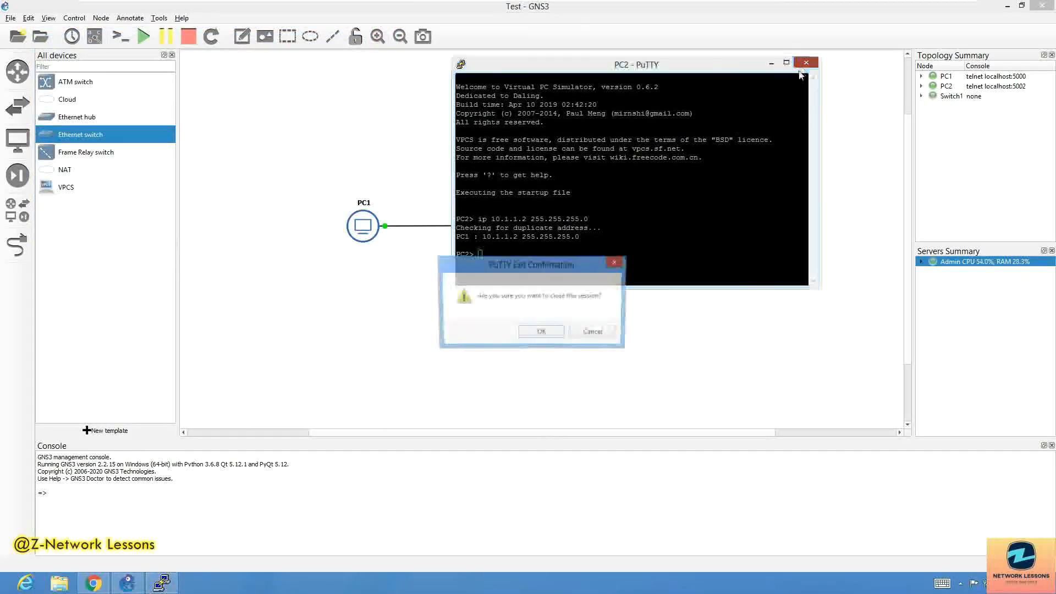
left_click(541, 332)
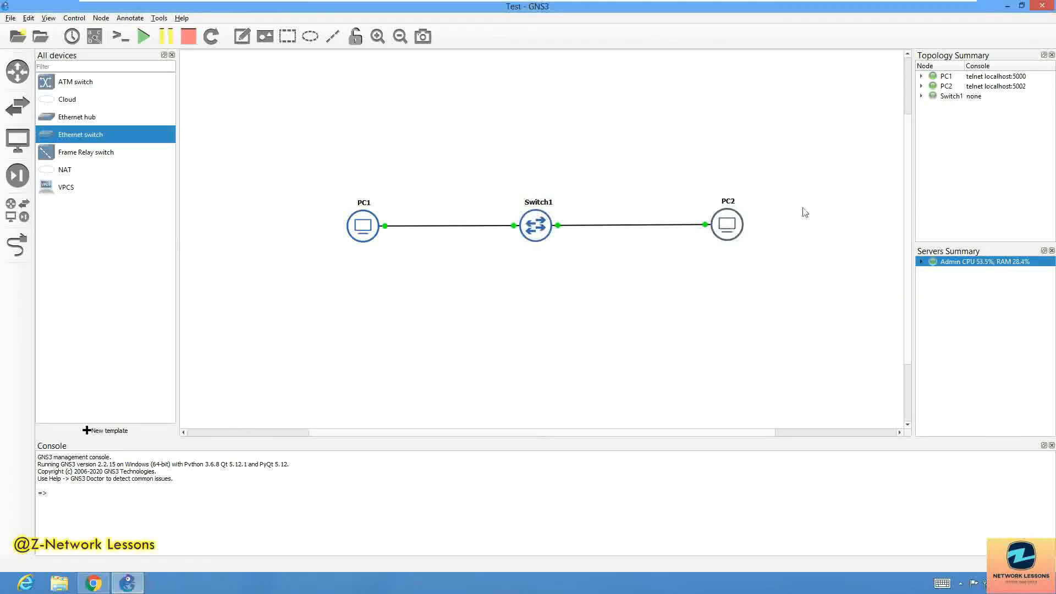
- Select PC1, Switch1 and PC2 together in the topology and stop the nodes
left_click_drag(805, 193, 355, 236)
right_click(360, 229)
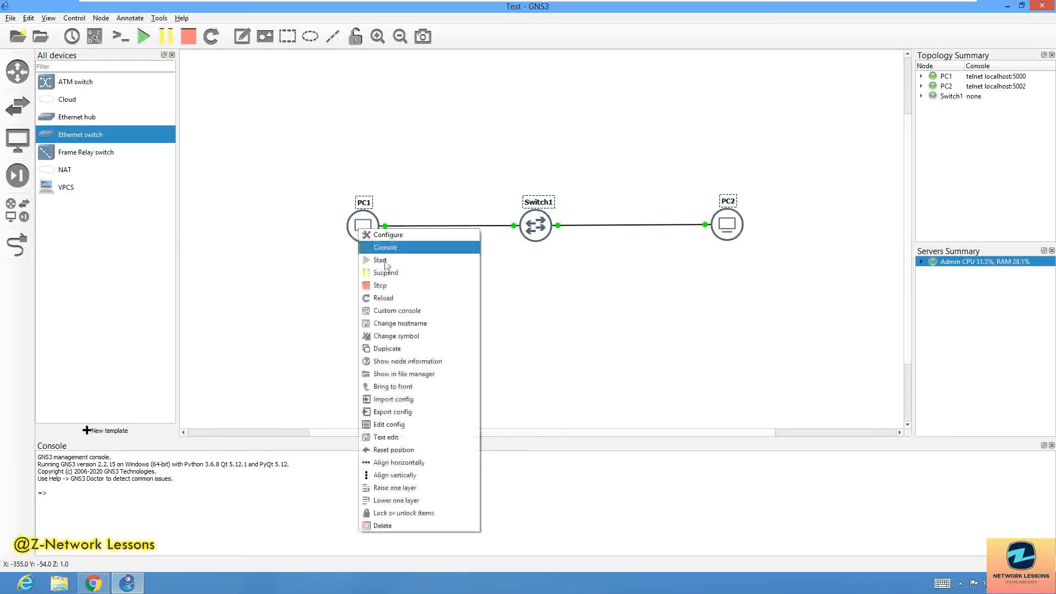
left_click(392, 286)
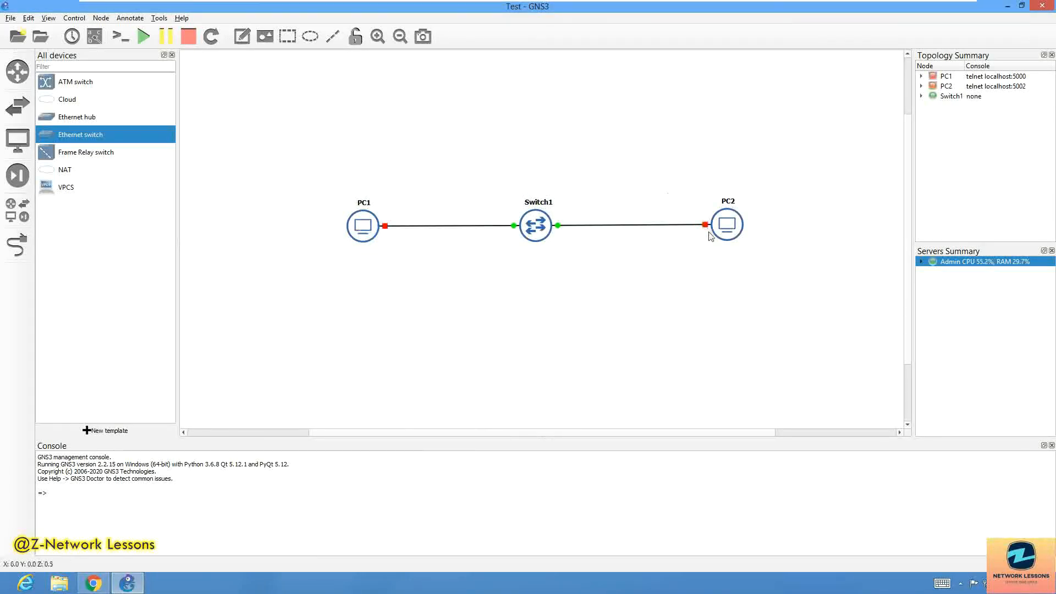